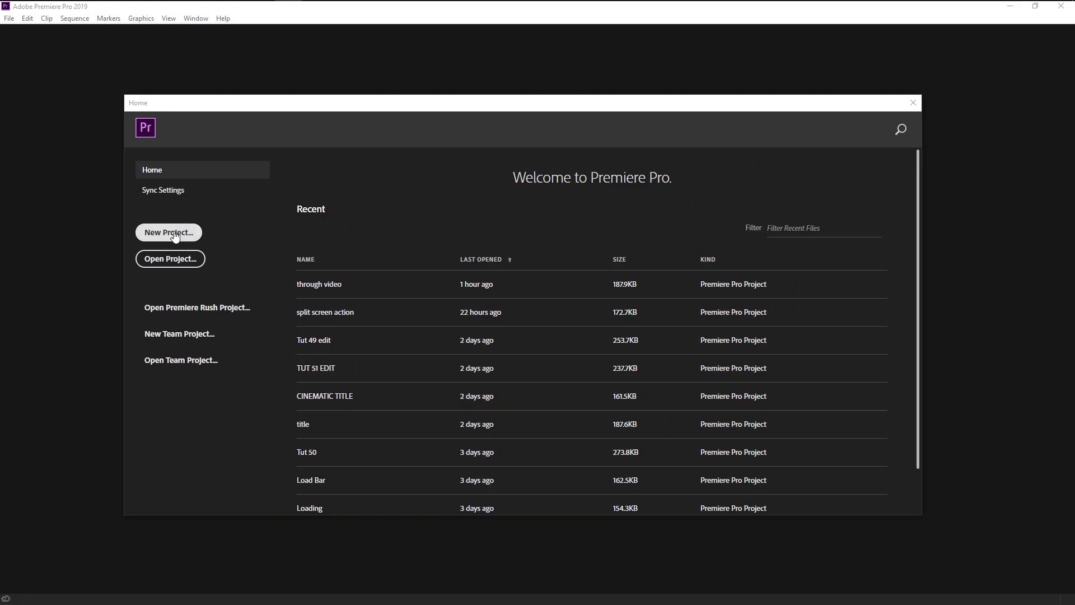
Create a new project named 'video through' in the Tut 52 folder
click(173, 230)
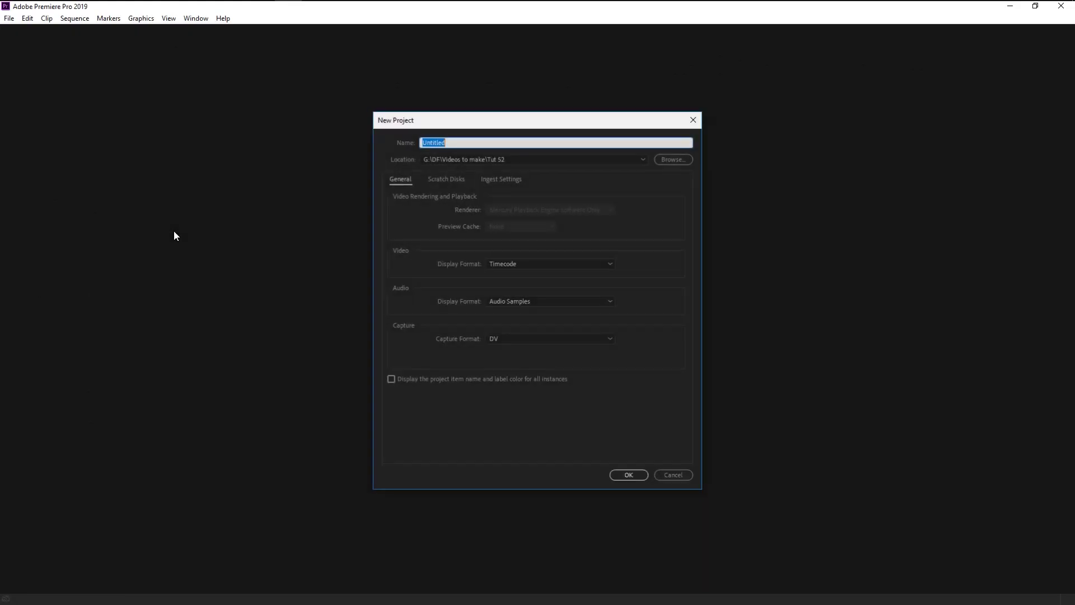
text(vd)
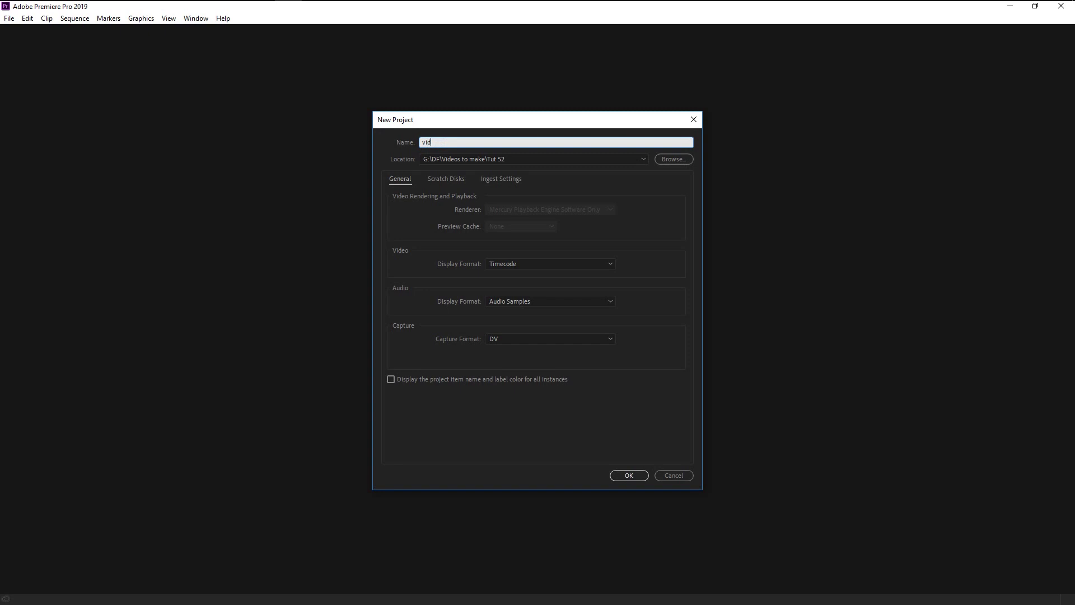
key(Return)
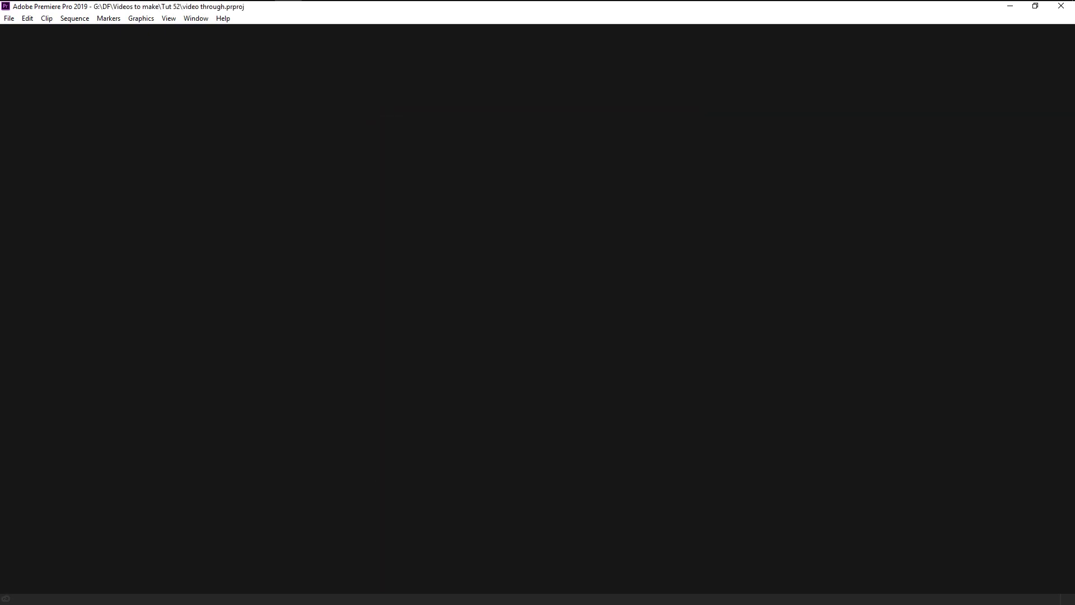
Import Stock.mov and video_3.mp4 and build a video_3 sequence from video_3.mp4
click(134, 6)
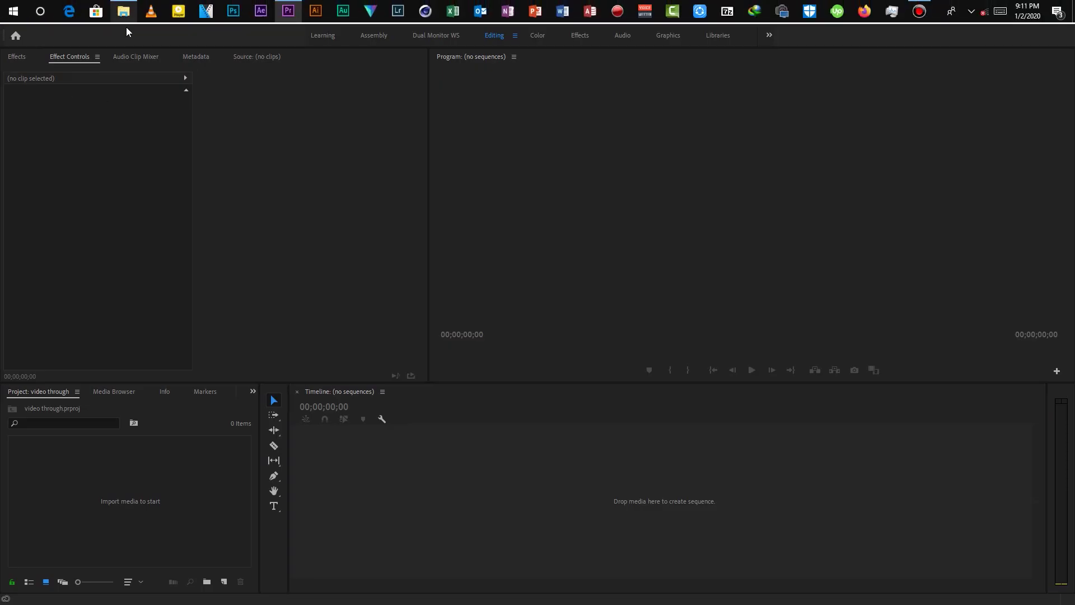
drag(351, 192, 208, 468)
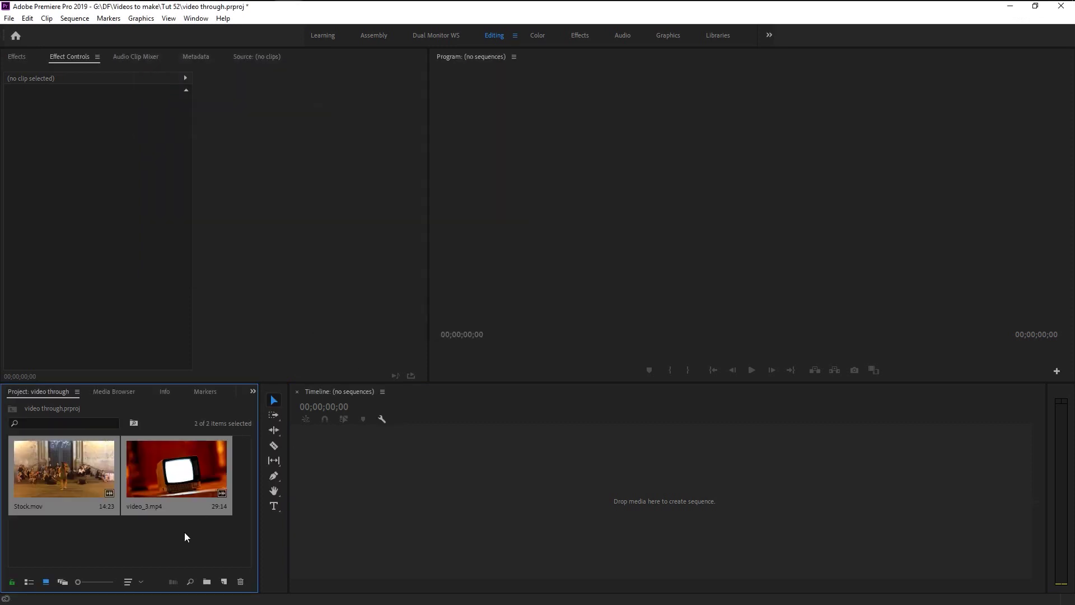
click(181, 533)
drag(172, 480, 484, 494)
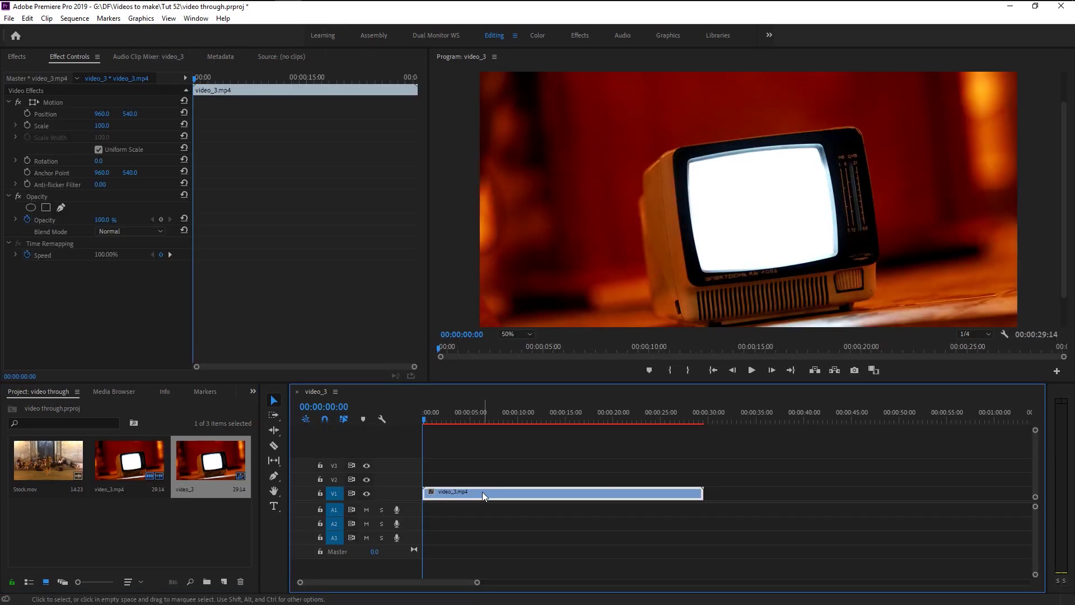
Split the TV clip at 16:13 and delete the part after the cut
click(750, 370)
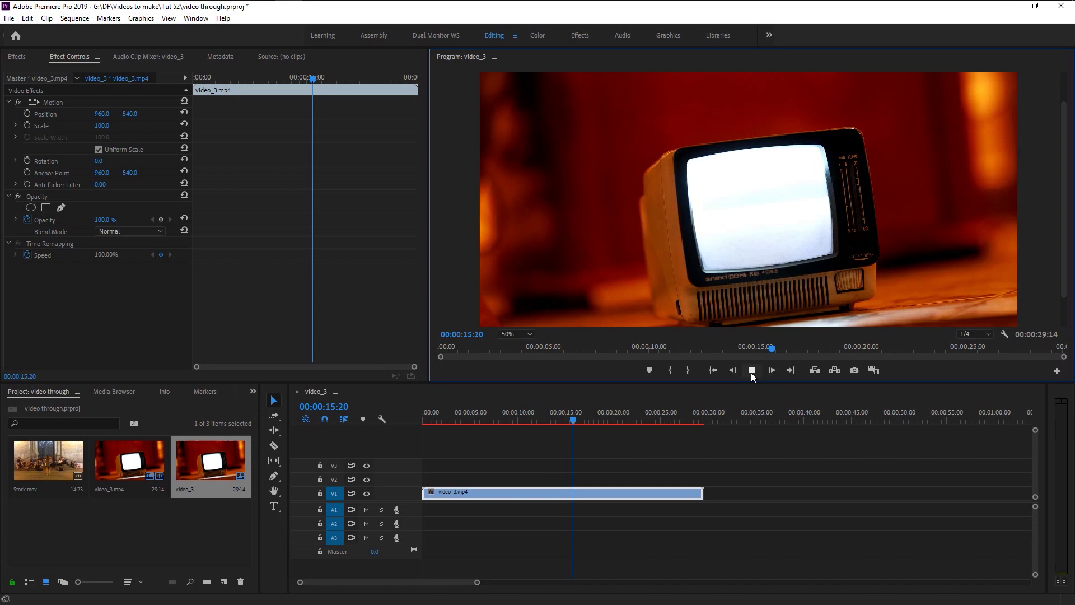
click(751, 371)
scroll(474, 539, up, 1)
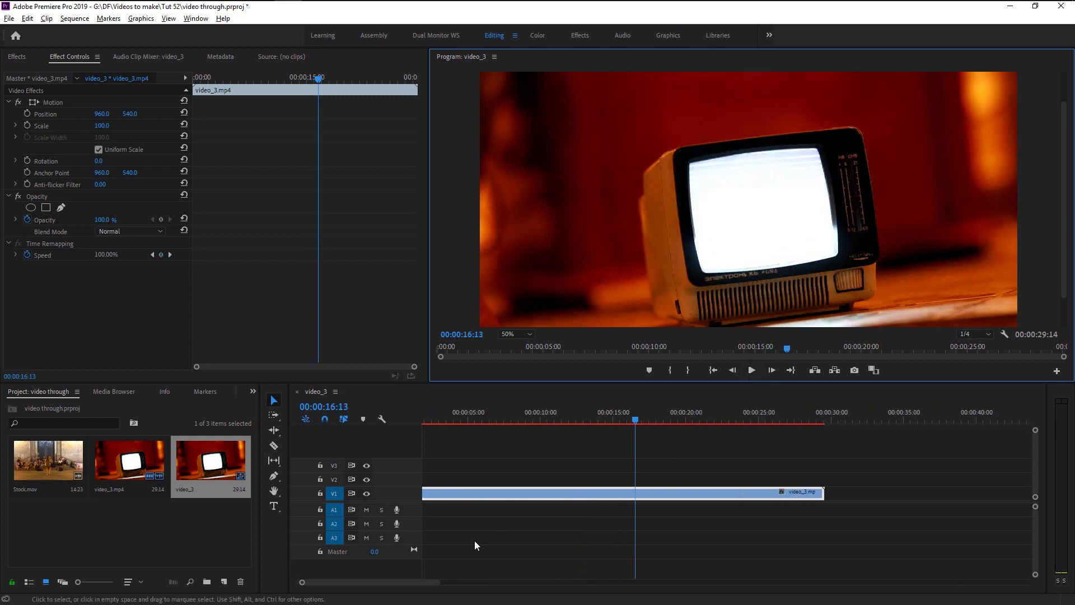
scroll(475, 540, up, 2)
mouse_move(378, 580)
mouse_down()
mouse_move(358, 586)
mouse_move(384, 582)
mouse_up()
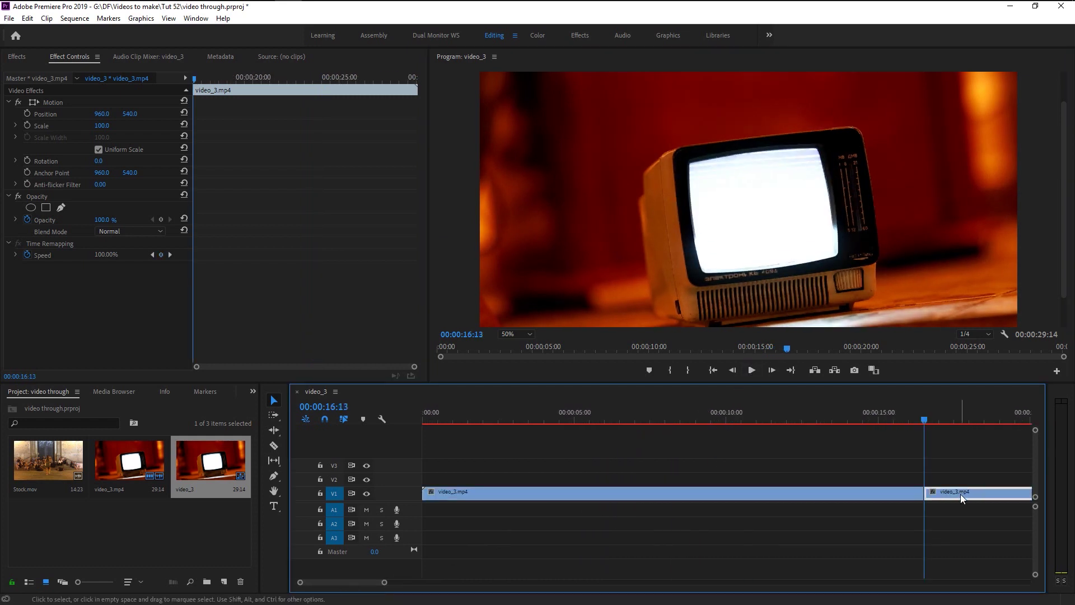
key(Delete)
Return to the sequence start and move the trimmed TV clip up to V2
click(692, 415)
key(Home)
click(502, 491)
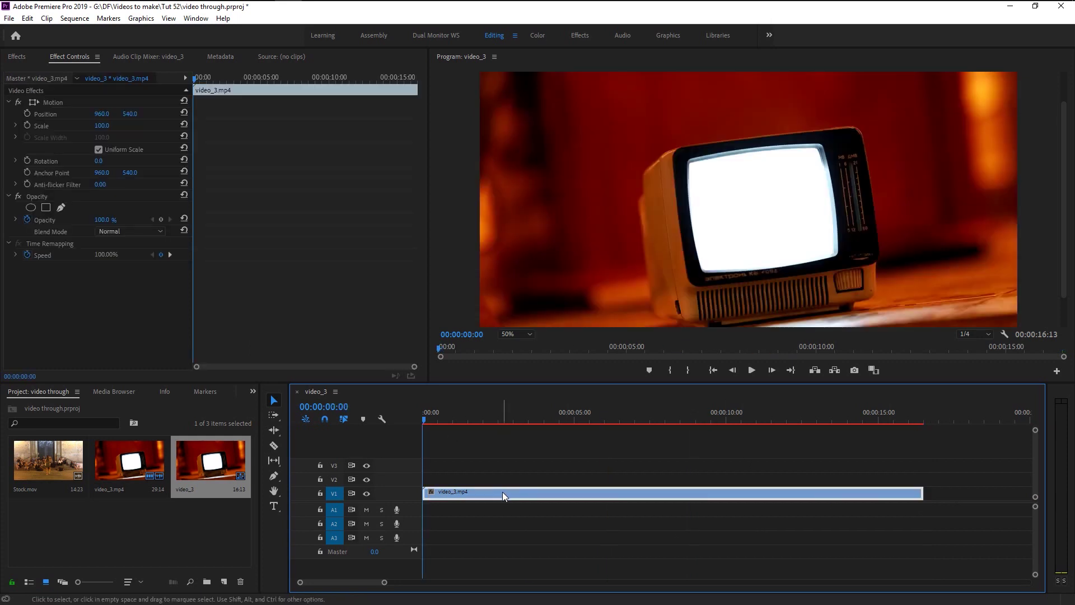
drag(498, 492, 485, 482)
click(499, 532)
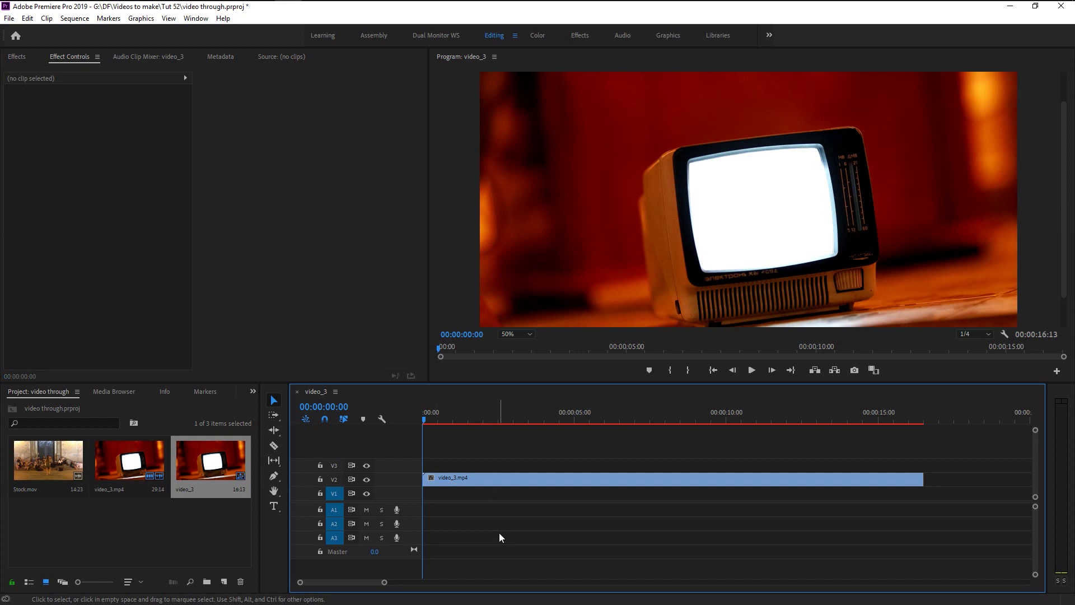
click(489, 477)
Place Stock.mov on V1 starting at 00:00:05:00
key(alt)
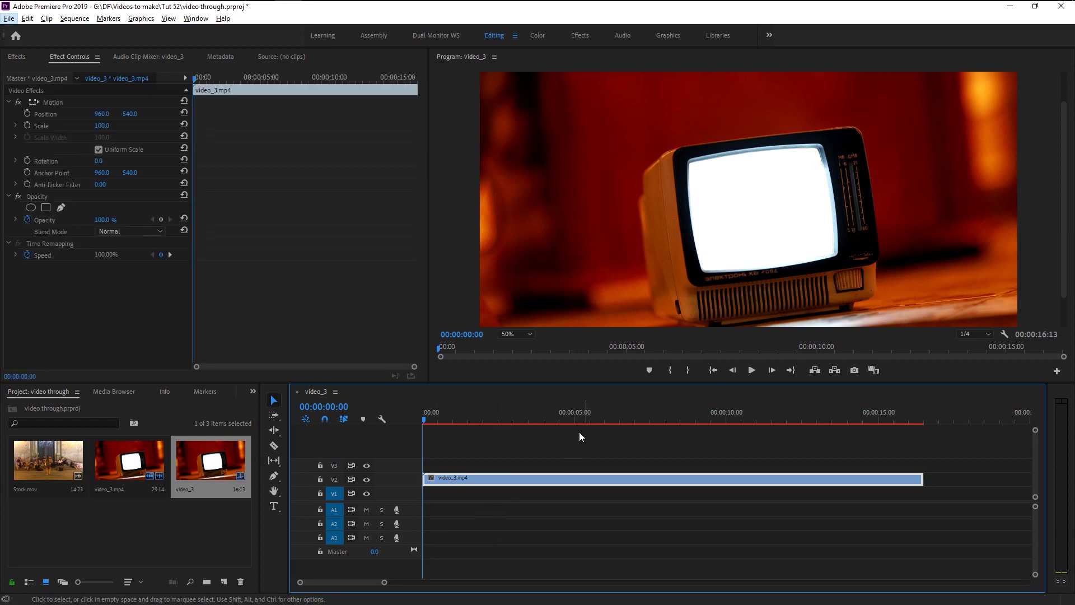
click(575, 417)
key(=)
key(=)
click(38, 459)
drag(711, 475, 572, 516)
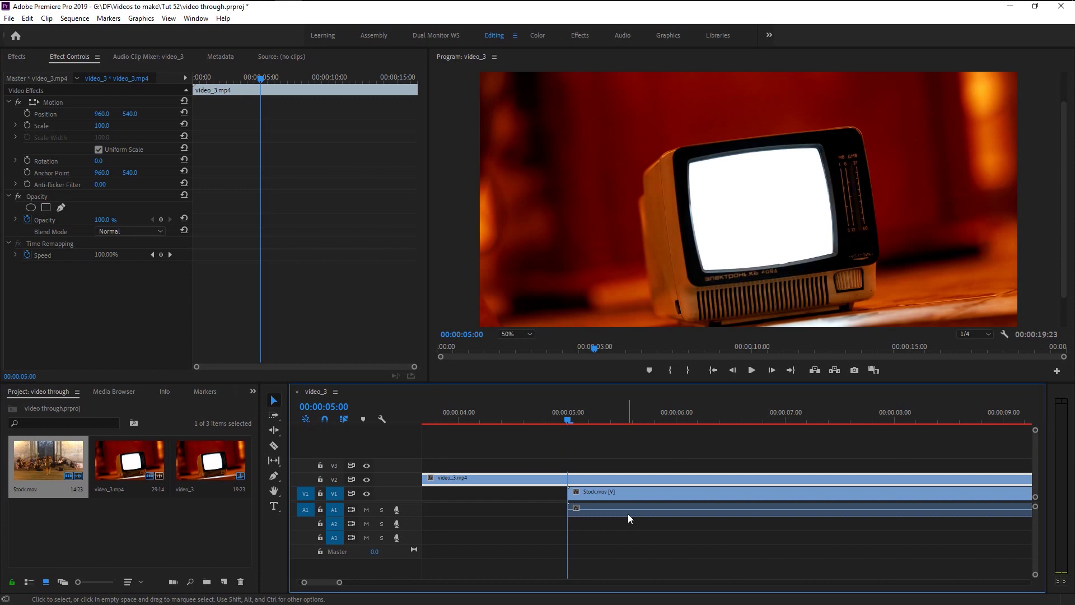
Unlink Stock.mov's audio and delete the A1 audio clip
click(628, 513)
right_click(627, 513)
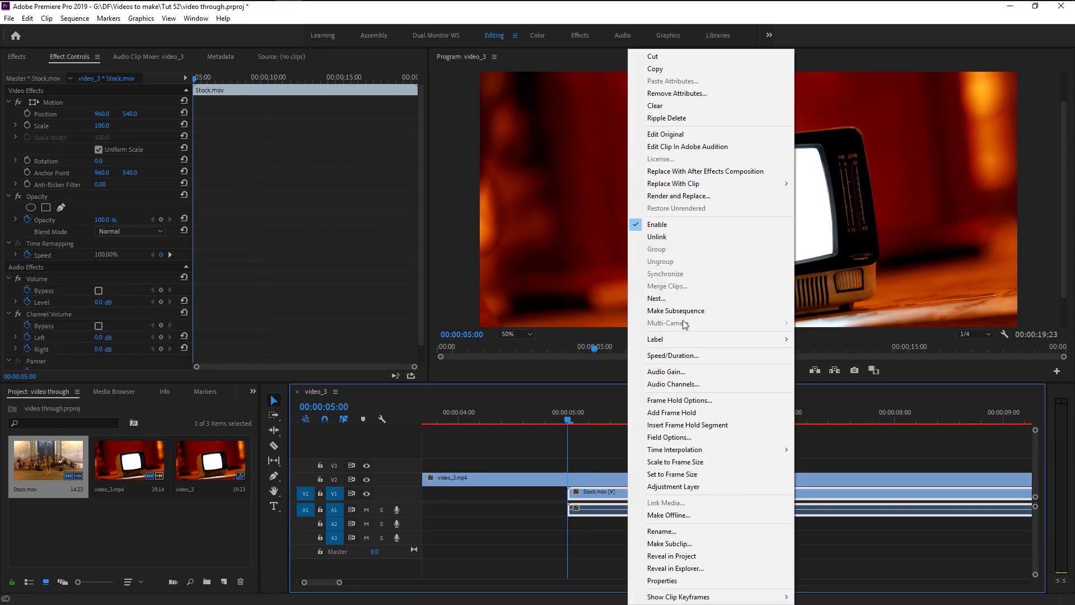
click(678, 237)
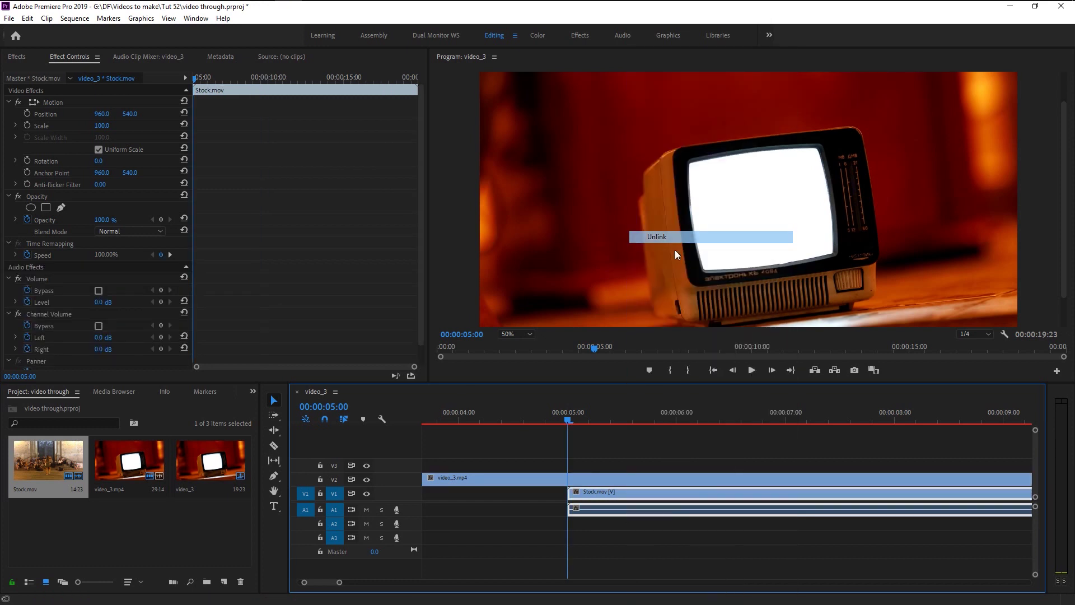
click(611, 512)
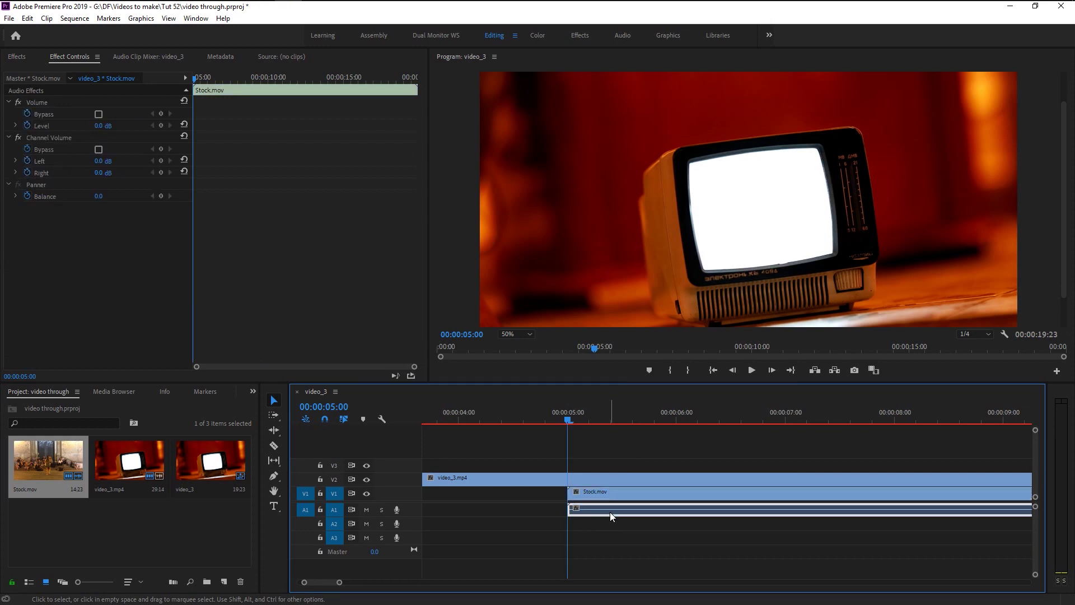
key(Delete)
Hide V2 to preview the dance footage, return to 5 seconds, and select video_3.mp4
click(366, 479)
click(749, 376)
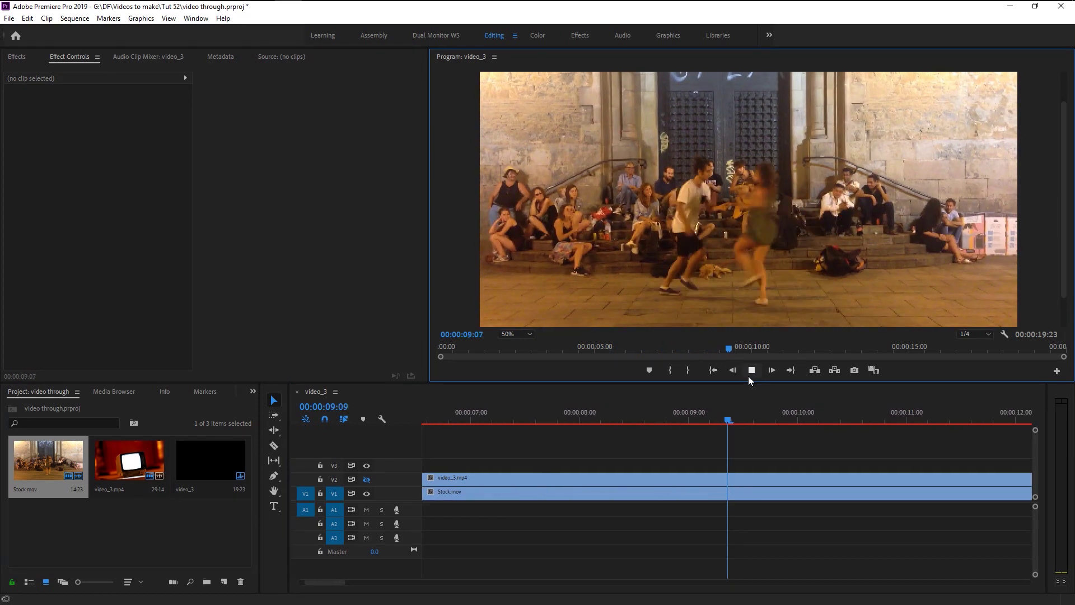
click(751, 370)
click(318, 583)
drag(318, 583, 308, 580)
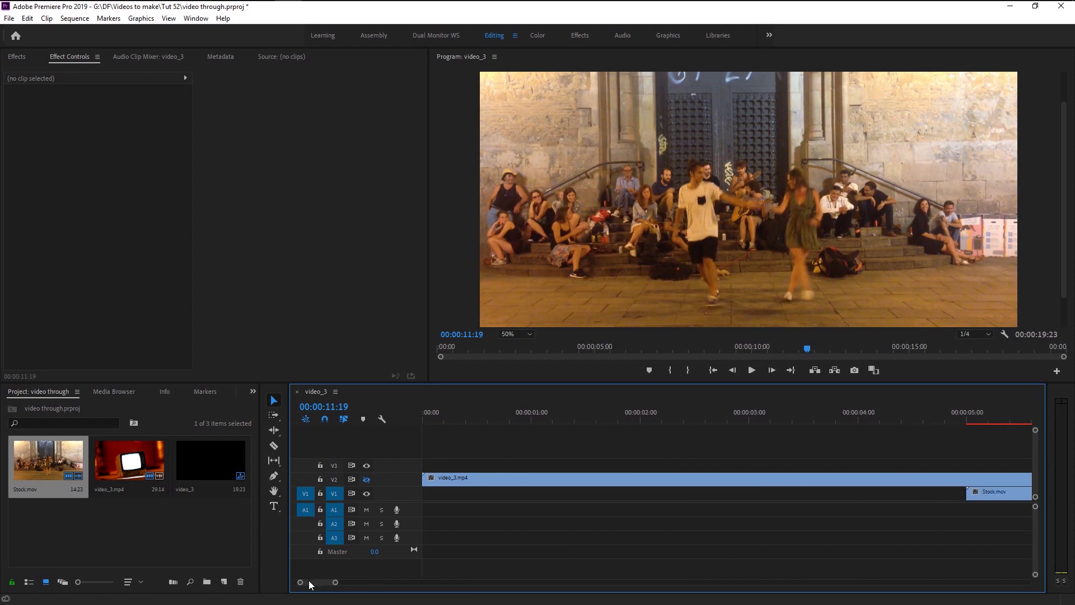
scroll(832, 543, down, 2)
scroll(810, 551, up, 2)
drag(564, 412, 581, 413)
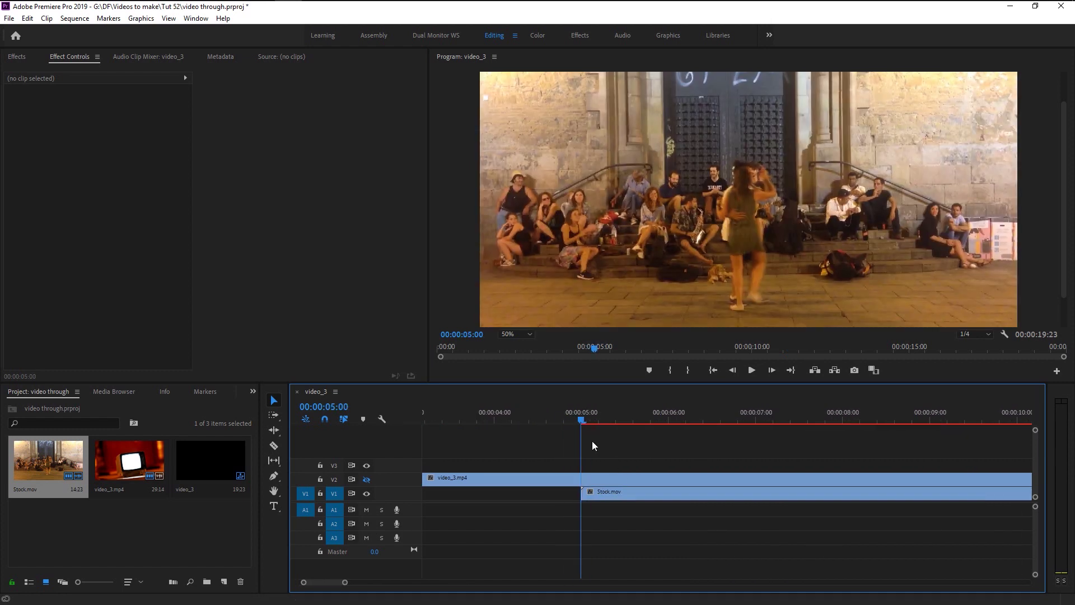
click(610, 480)
Show V2 again, start a pen mask on the TV clip, and view at 100%
click(367, 479)
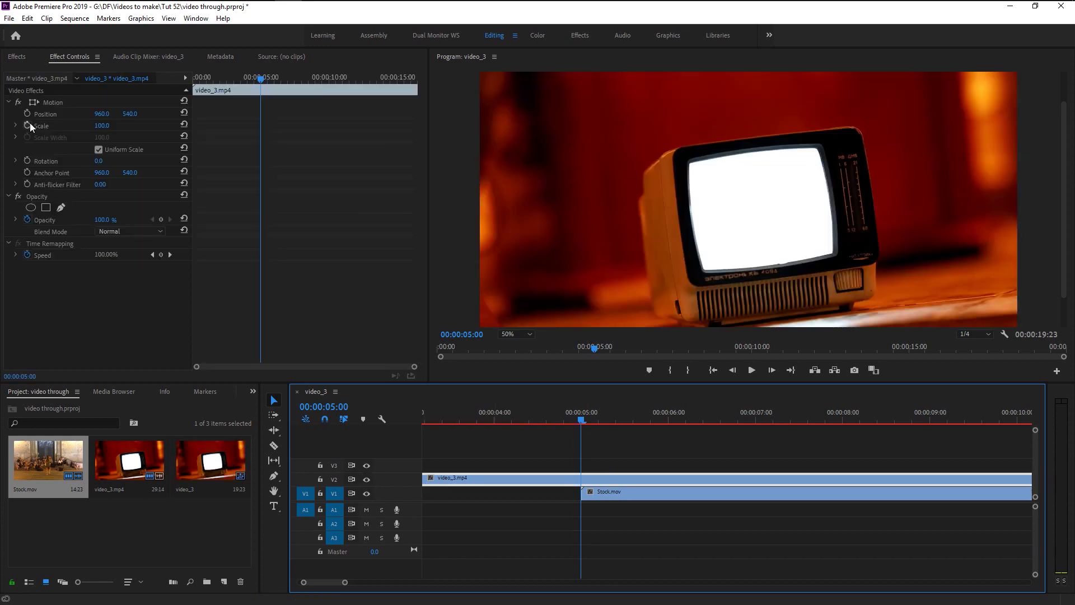
click(61, 209)
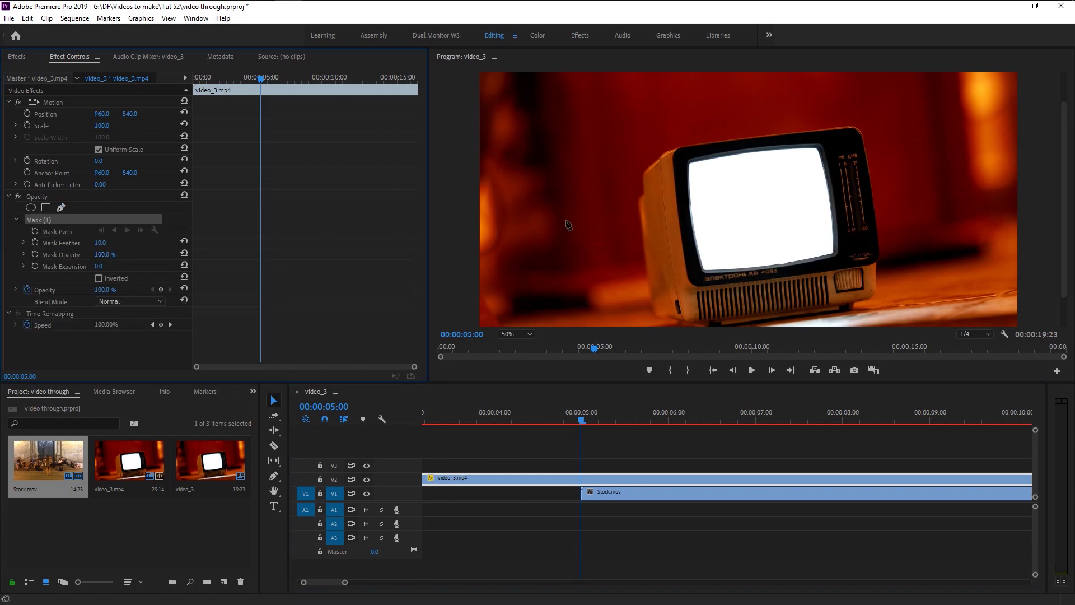
click(509, 335)
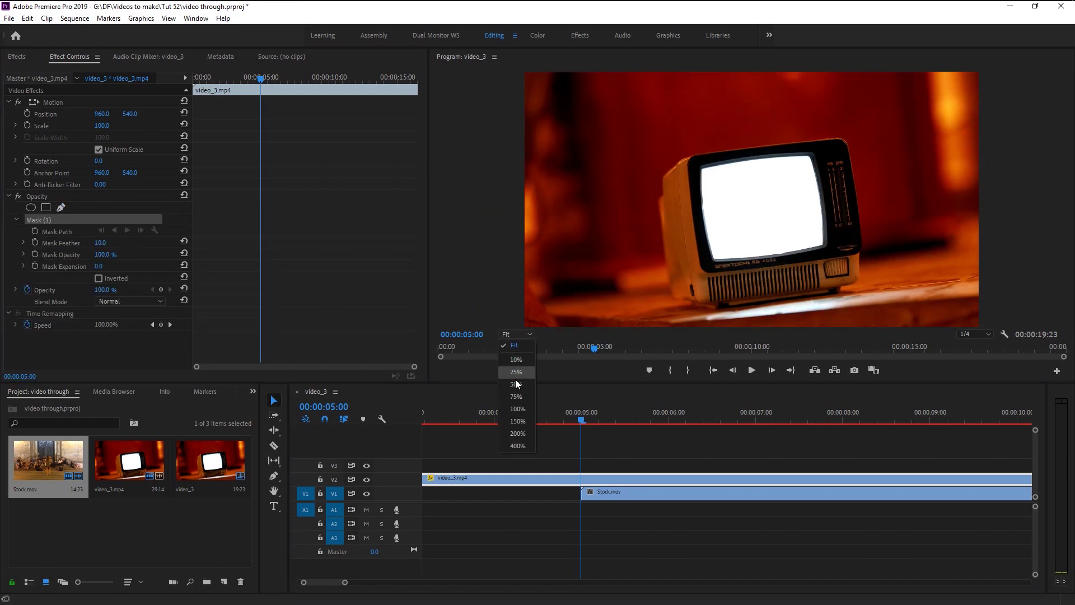
click(517, 407)
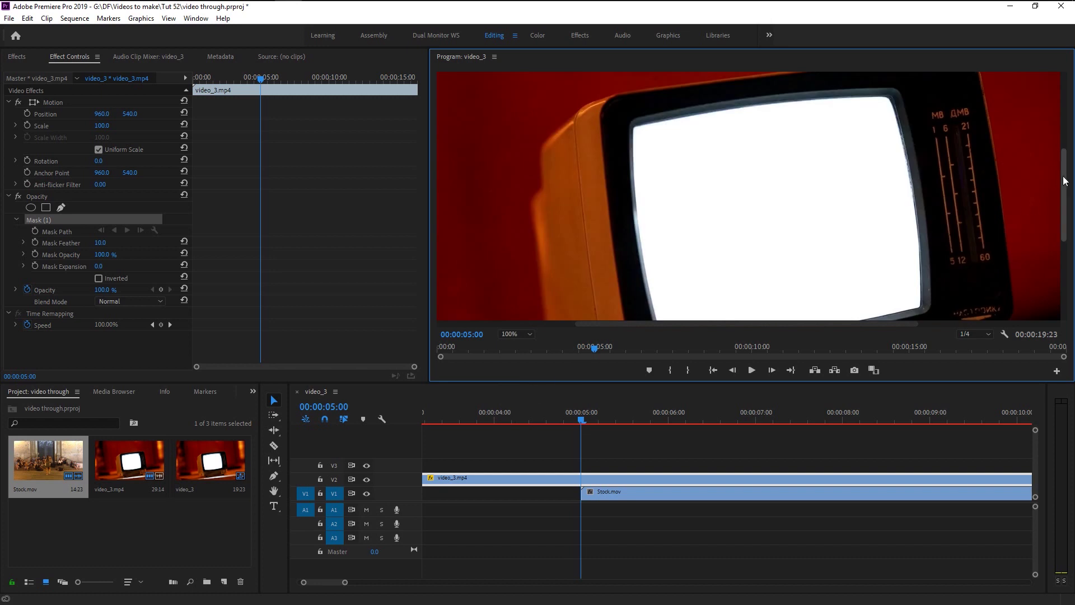
drag(1065, 180, 1065, 200)
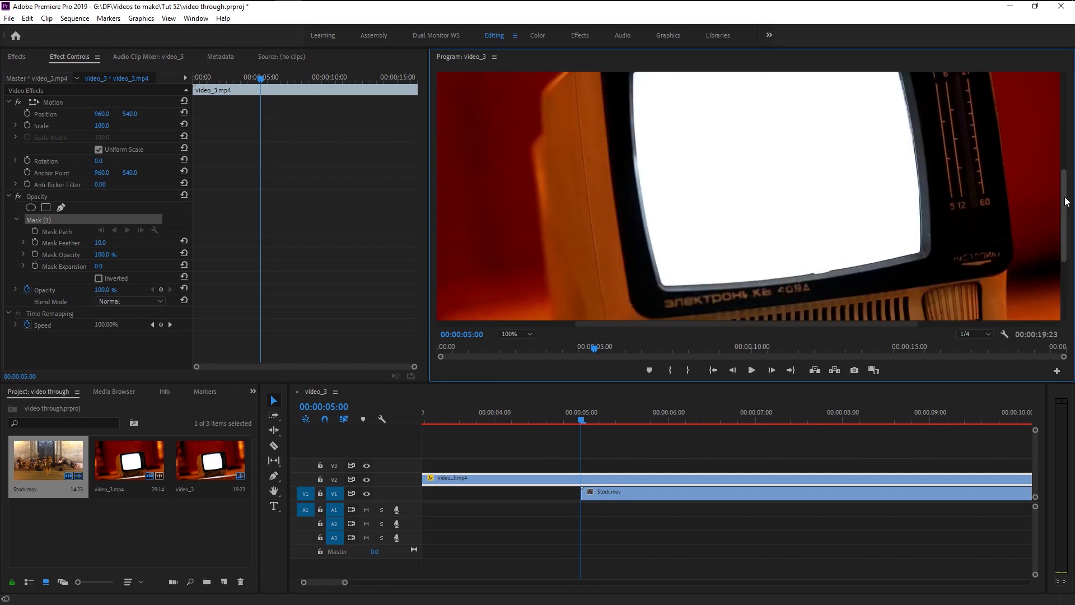
Trace mask points along the screen's bottom edge and up its right edge
click(664, 285)
click(697, 285)
click(775, 279)
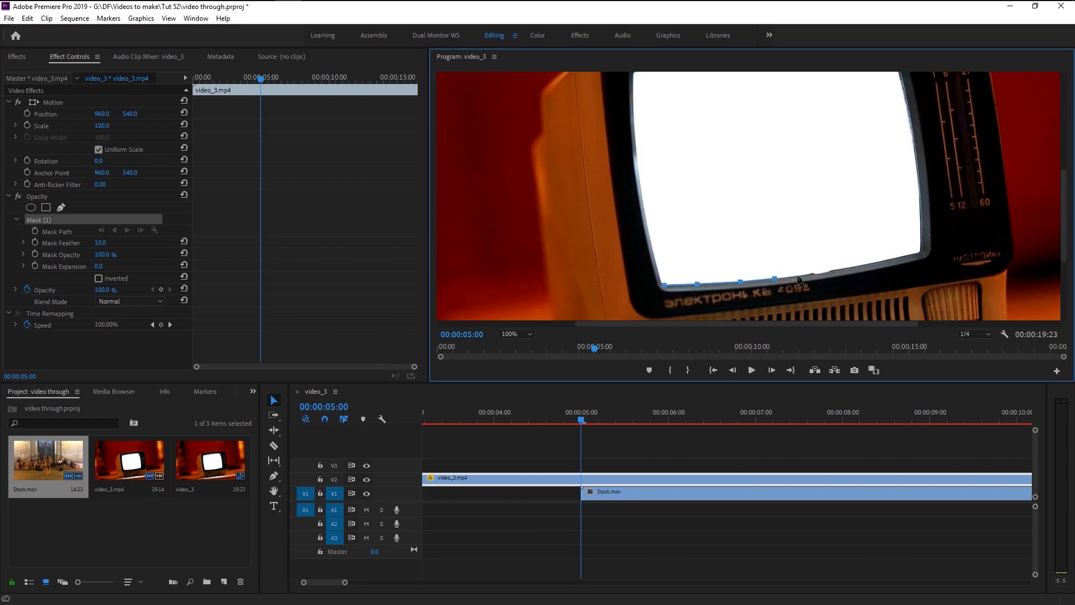
click(832, 270)
click(869, 263)
click(901, 258)
click(921, 253)
drag(1063, 241, 1065, 214)
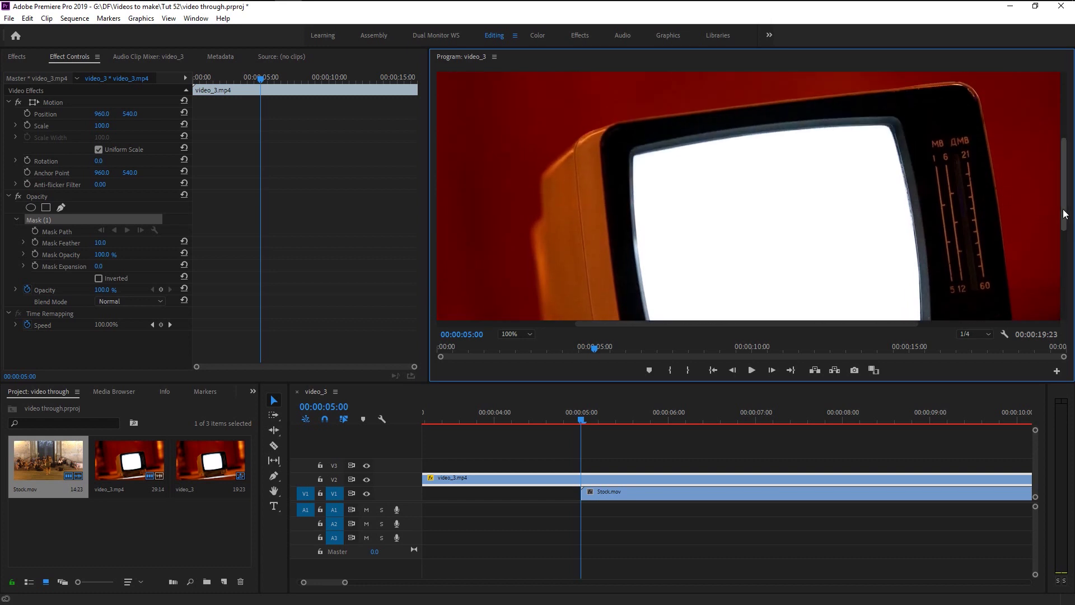
click(919, 270)
click(917, 244)
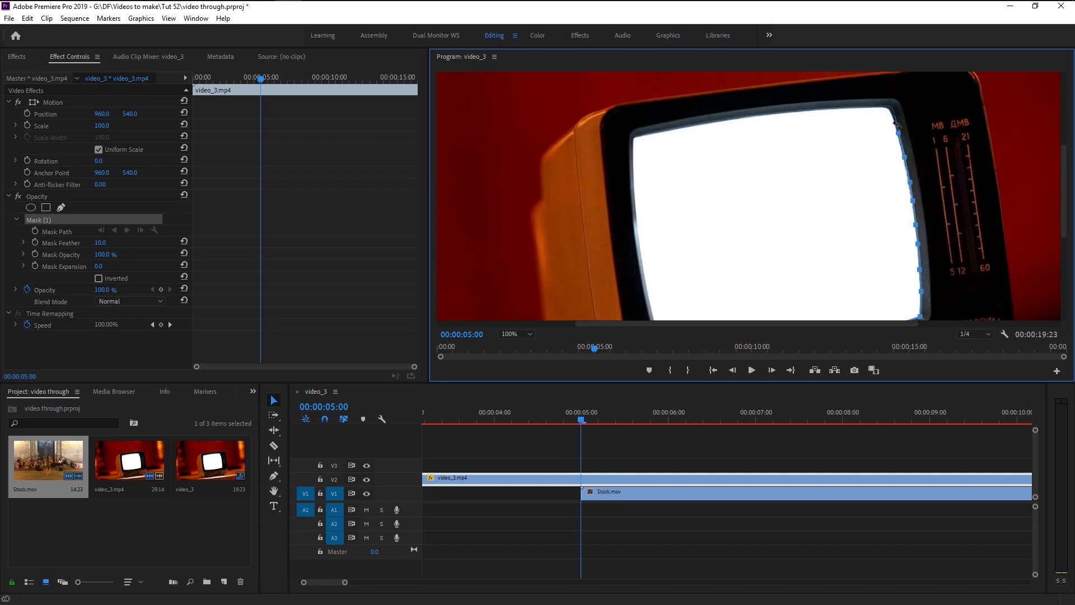
Continue the mask along the screen's top edge to the top-left corner
click(874, 106)
click(852, 107)
click(816, 111)
click(750, 116)
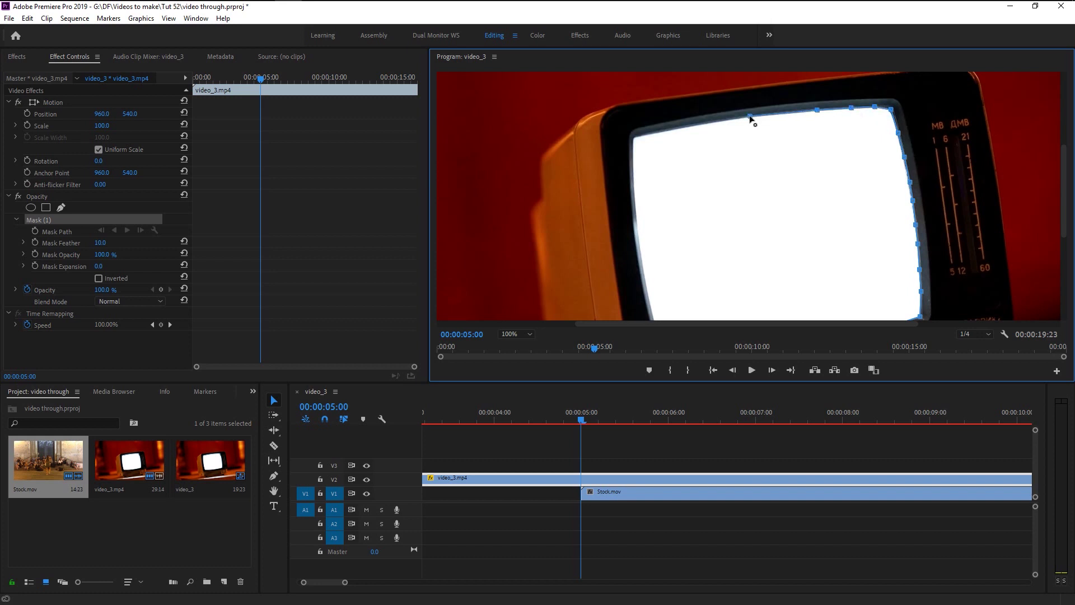
click(714, 121)
click(684, 128)
click(657, 132)
click(633, 138)
click(633, 156)
click(634, 184)
Trace down the screen's left edge and close the mask on the first point
scroll(1065, 195, down, 3)
click(639, 178)
click(643, 200)
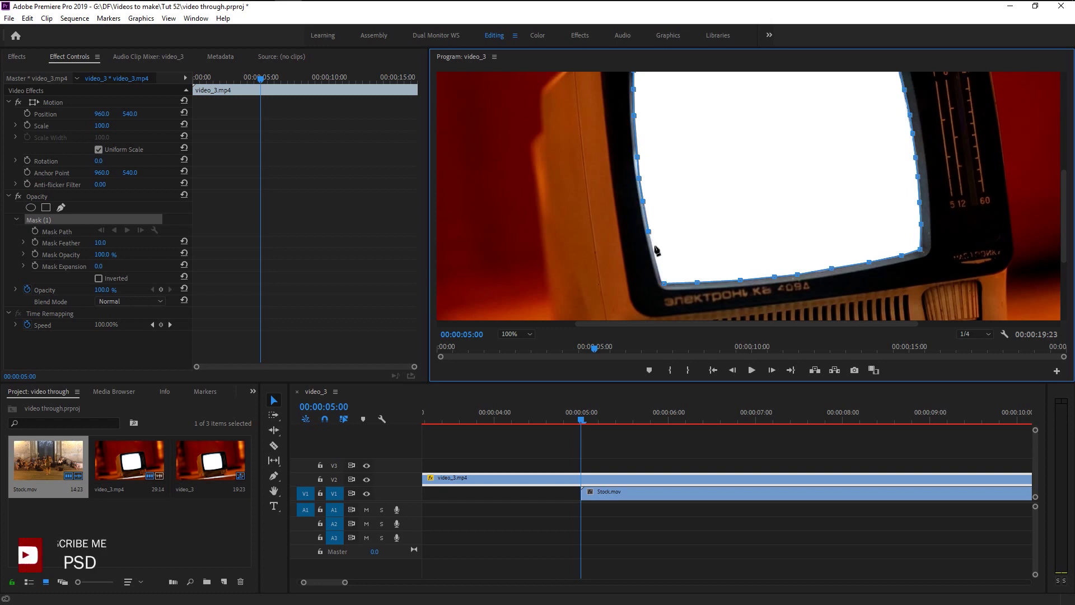
click(648, 231)
click(654, 251)
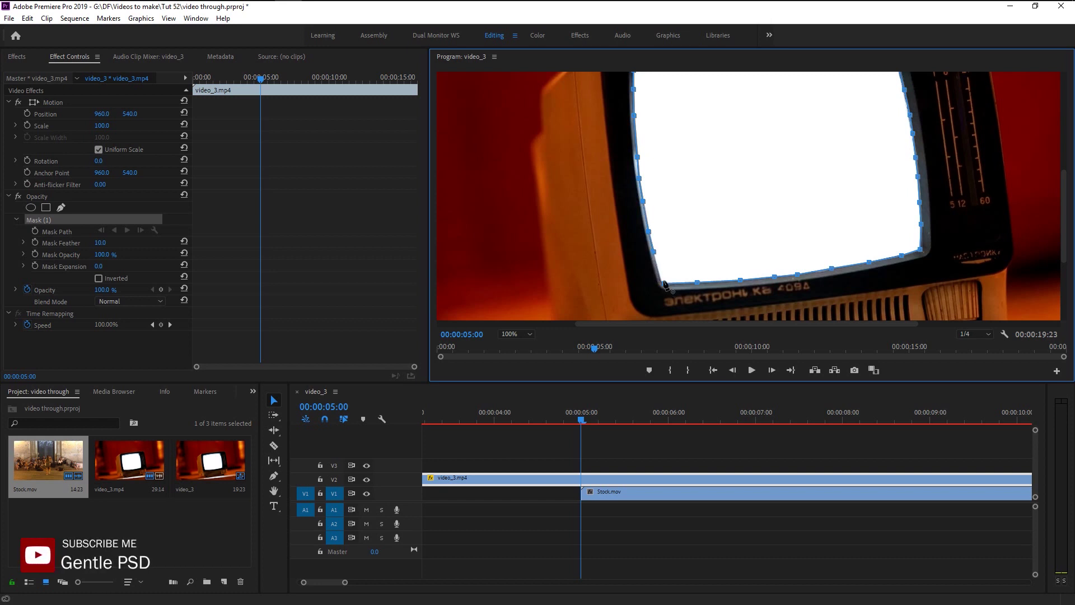
click(658, 270)
click(665, 284)
click(526, 335)
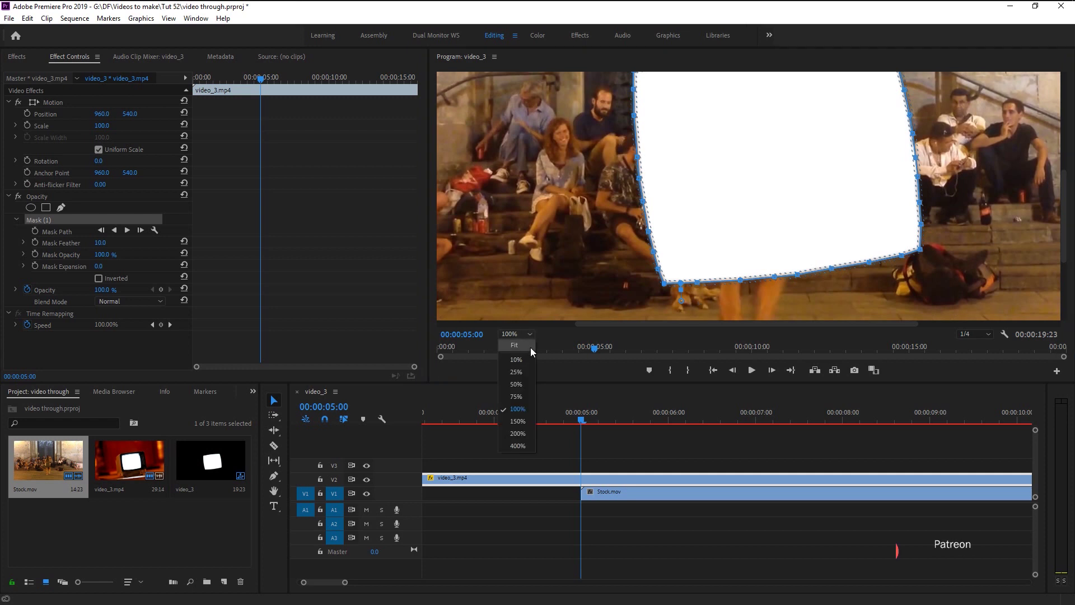
Fit the frame in the viewer and invert Mask (1) so footage shows inside the TV
click(514, 344)
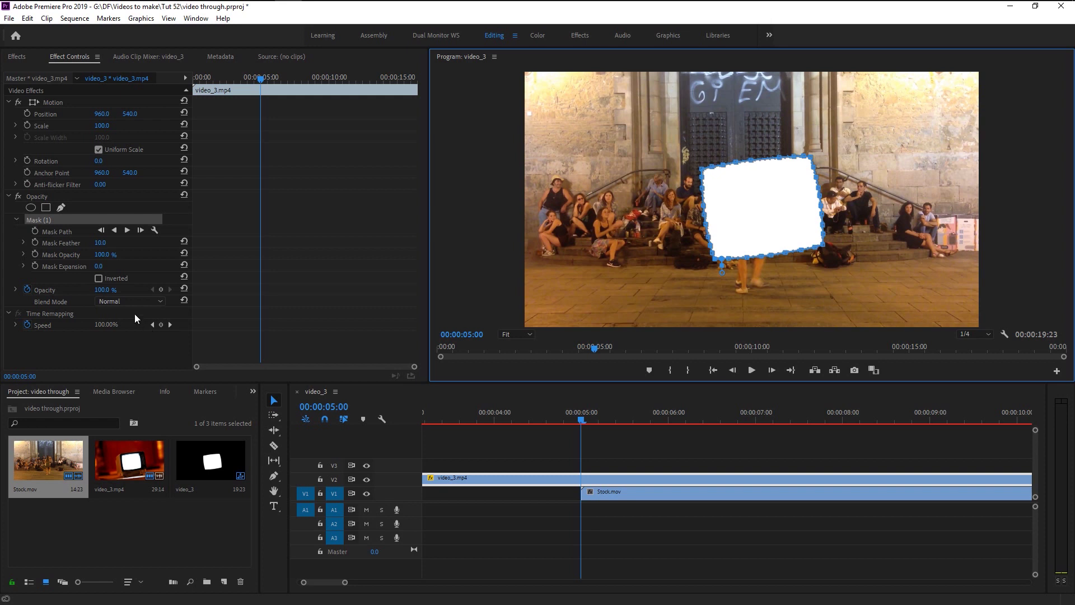
click(99, 278)
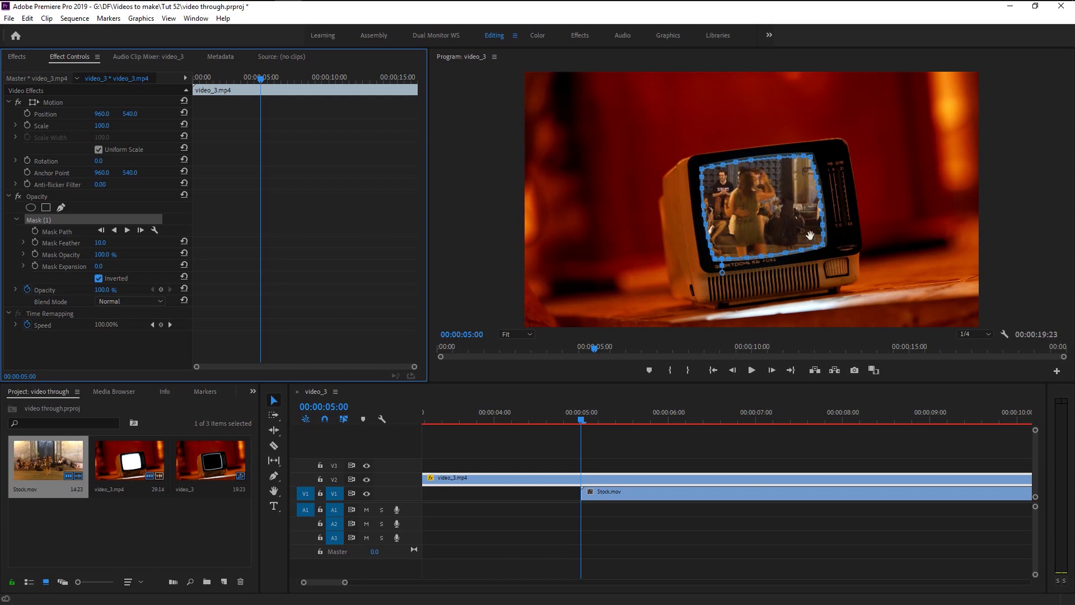
key(ctrl+shift+a)
Set Stock.mov's Motion Scale to 40
click(588, 490)
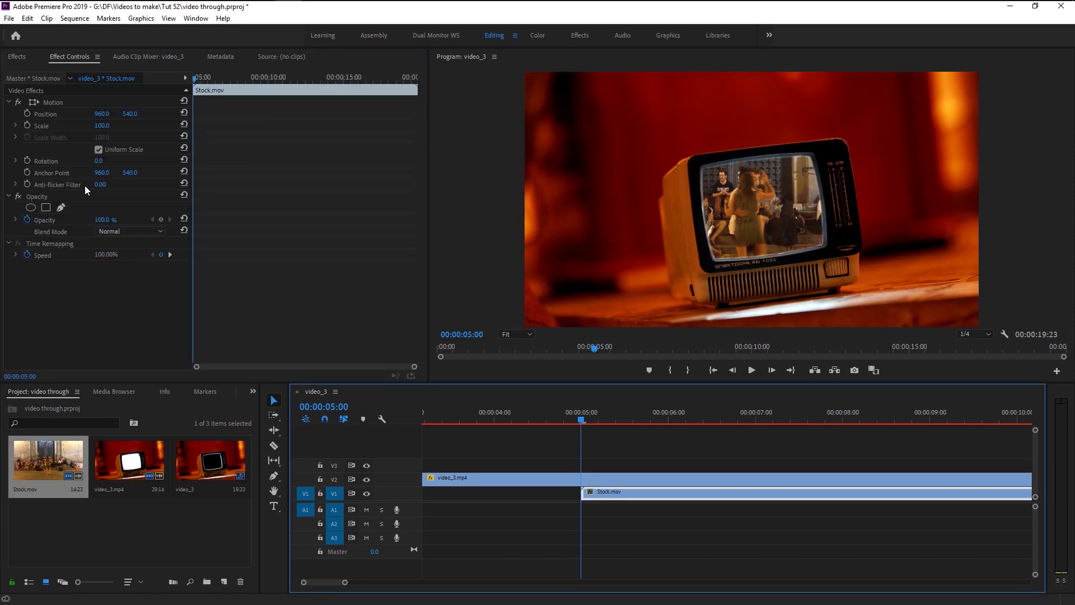
click(102, 126)
text(40)
key(Return)
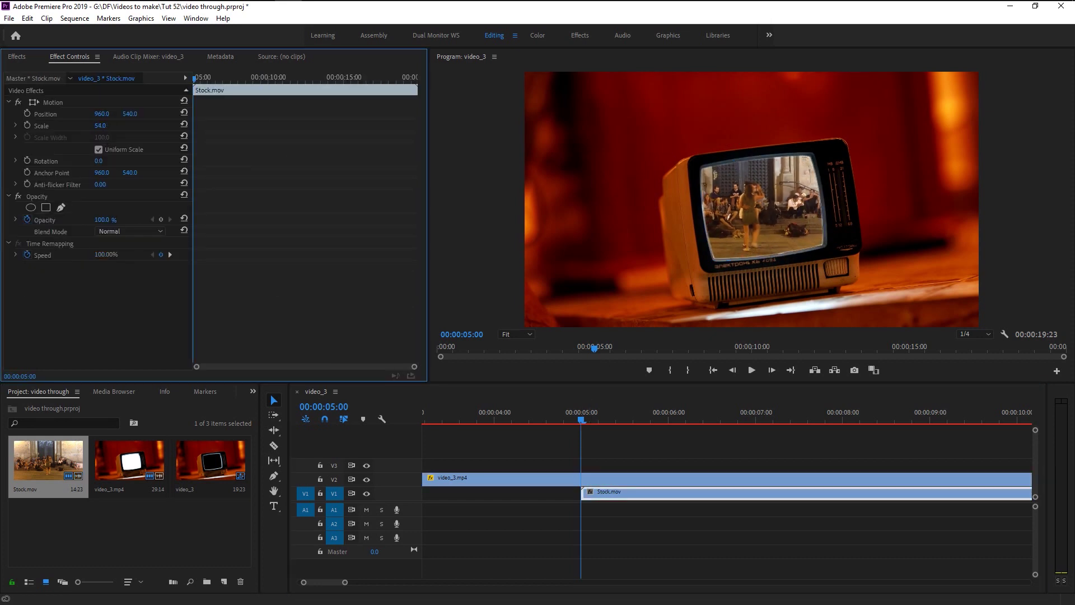
Fit Stock.mov to the screen: Scale 38, Position 1006, 574, Rotation -7°
drag(100, 125, 92, 125)
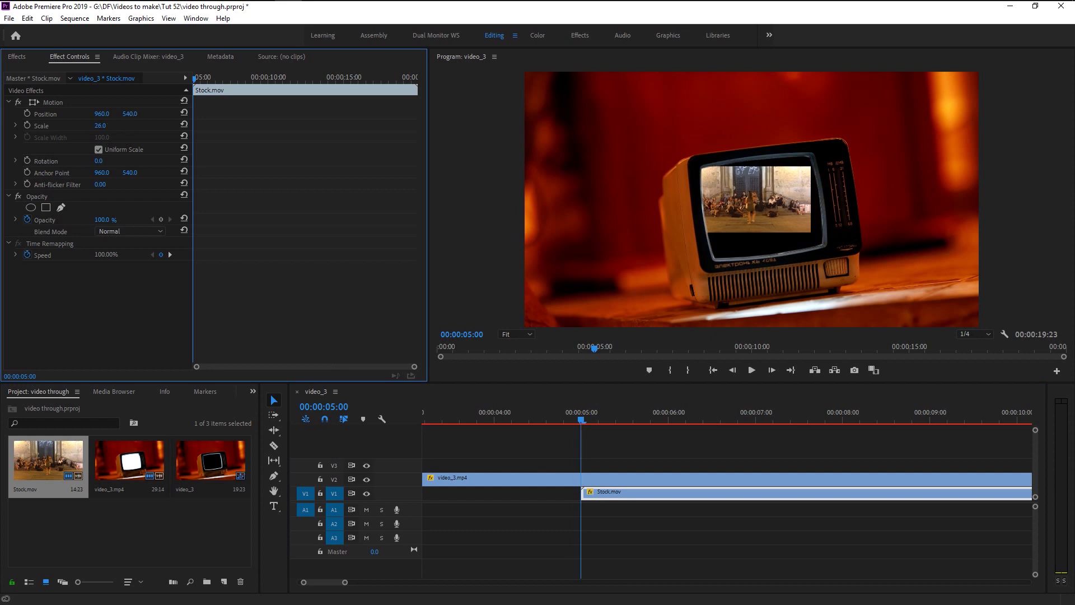
mouse_move(128, 114)
mouse_down()
mouse_move(147, 113)
mouse_move(107, 114)
mouse_up()
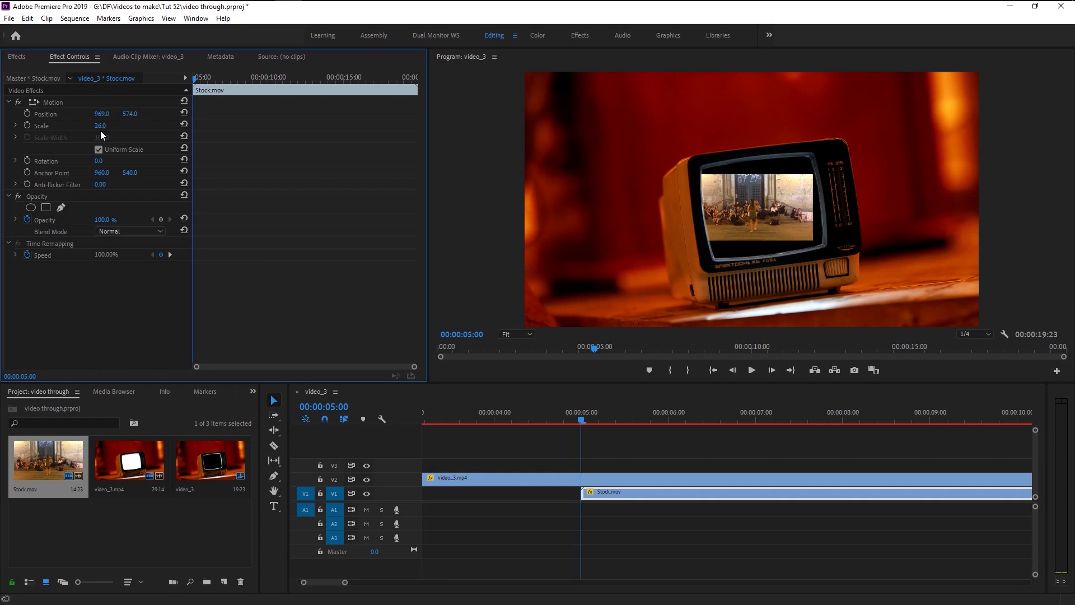
drag(98, 160, 94, 161)
drag(102, 114, 104, 114)
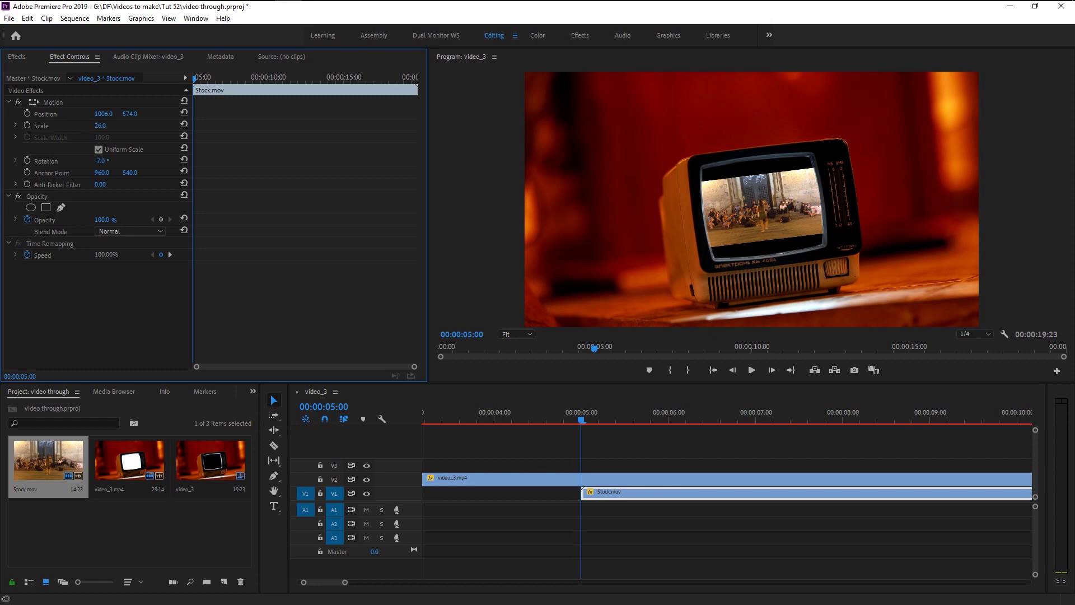
drag(99, 126, 105, 125)
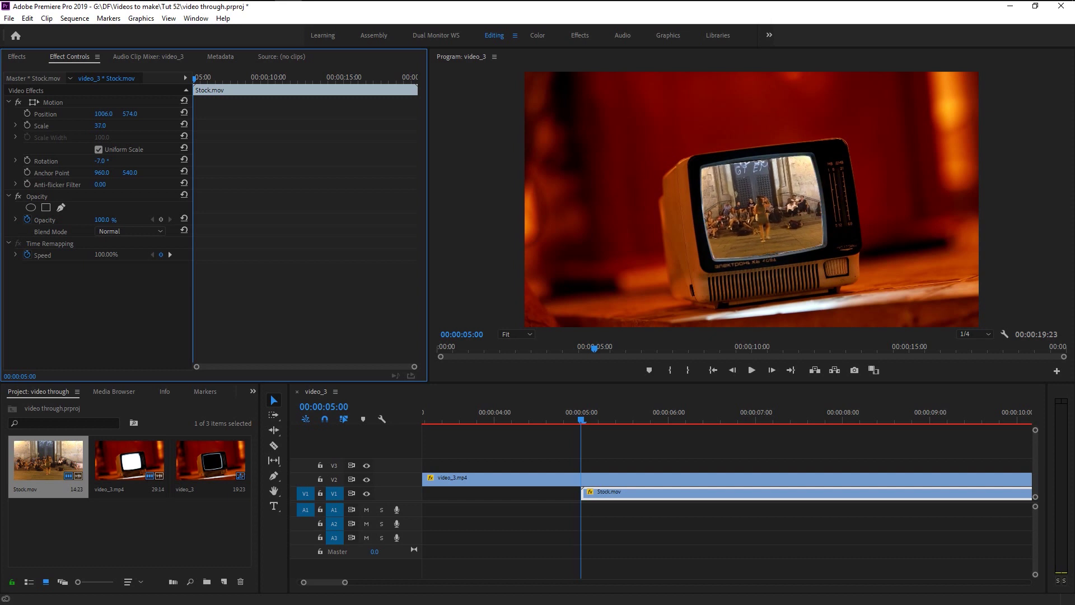
drag(106, 125, 110, 127)
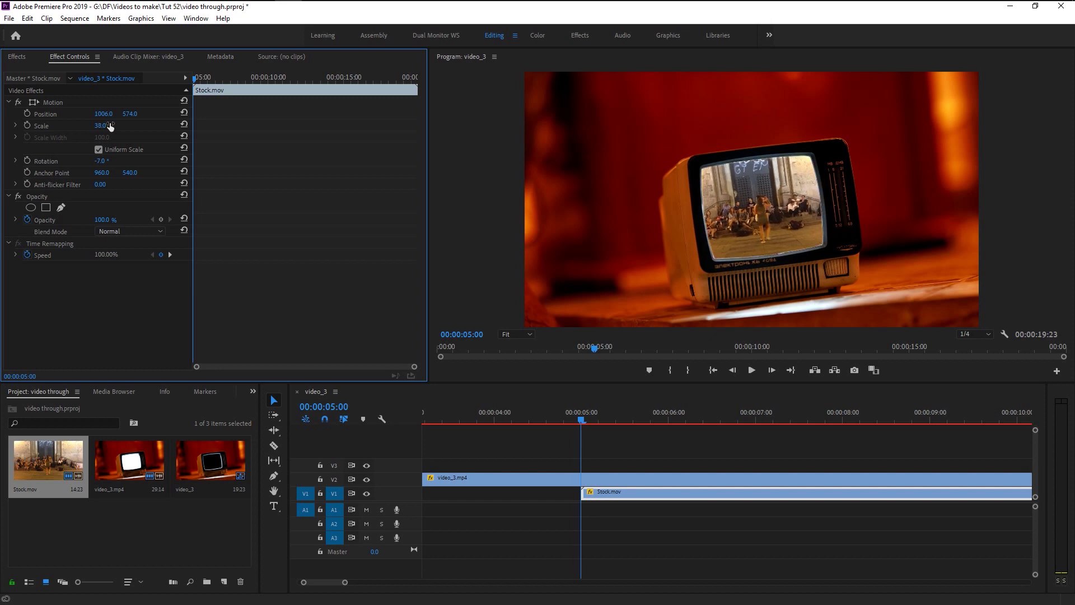
Select video_3.mp4 and move the playhead slightly later
click(601, 477)
click(589, 419)
drag(589, 419, 581, 459)
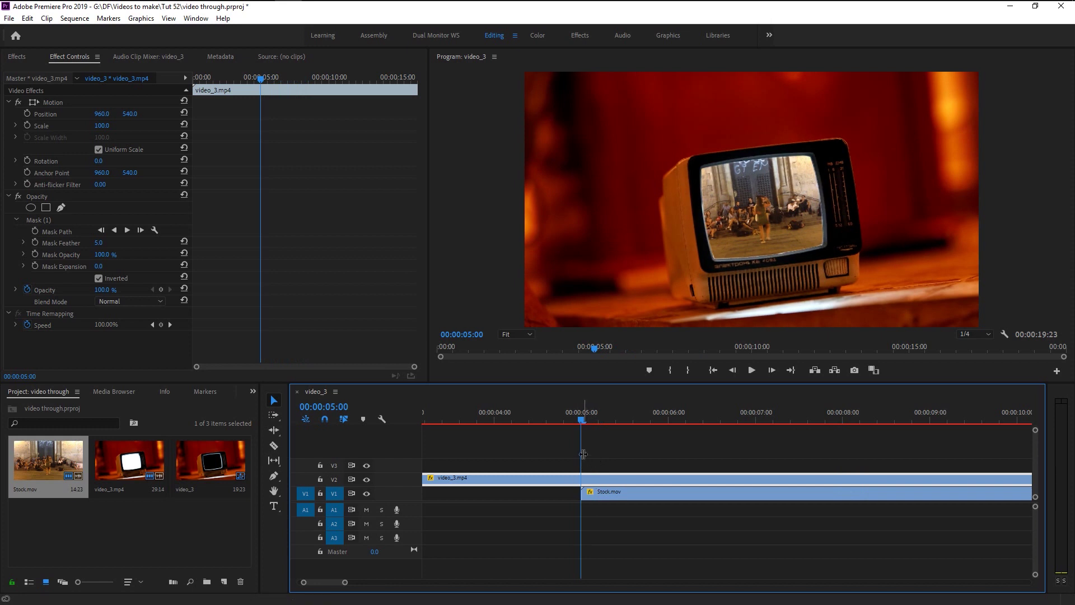
Keyframe video_3.mp4's Scale at 00:00:07:00 and zoom it in at 00:00:07:17
drag(583, 452, 758, 453)
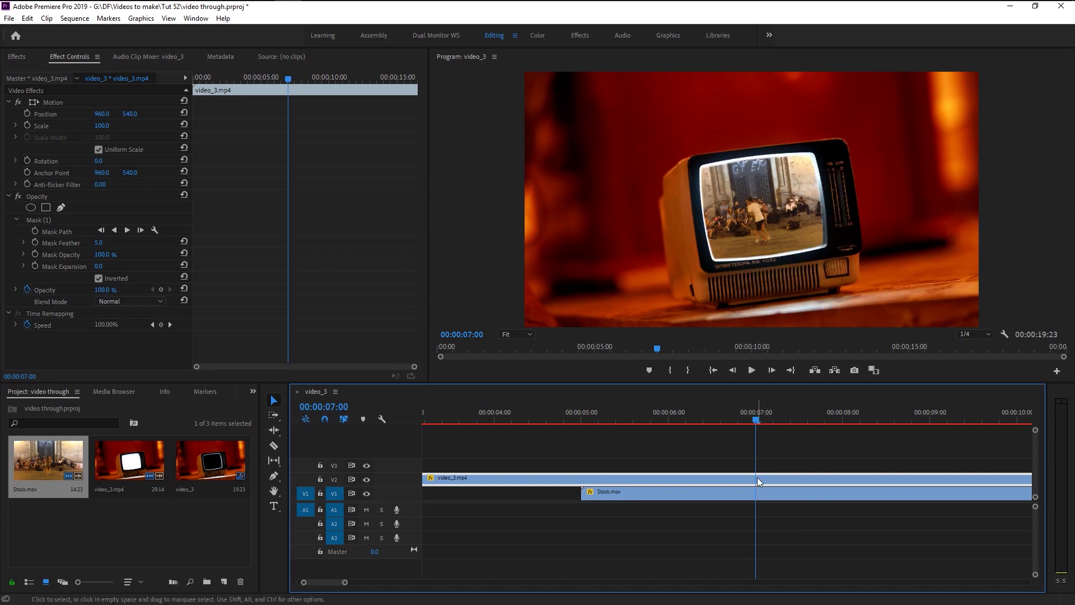
click(29, 128)
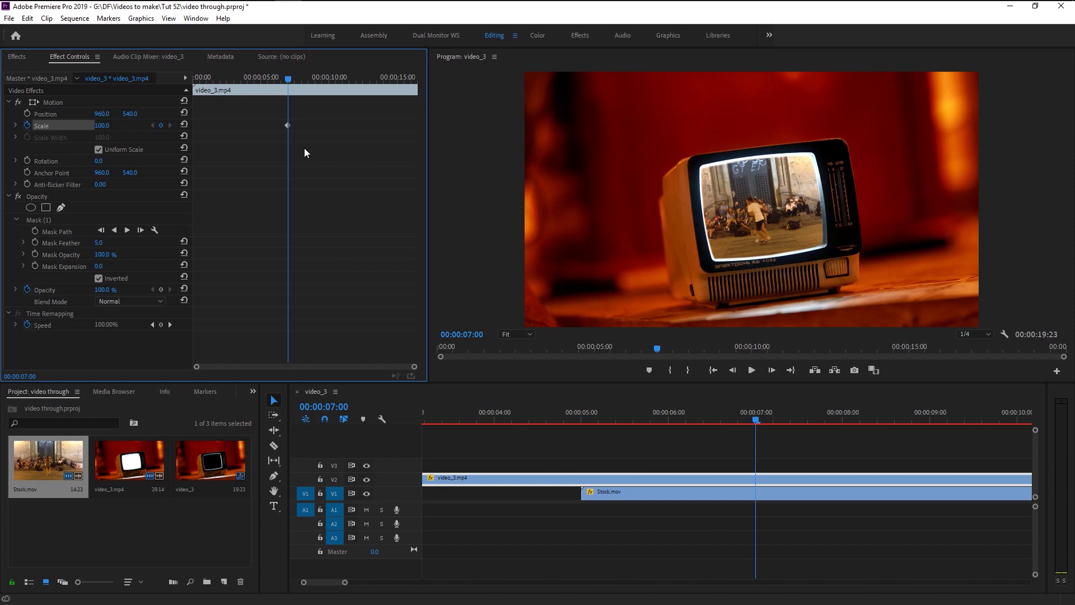
click(815, 415)
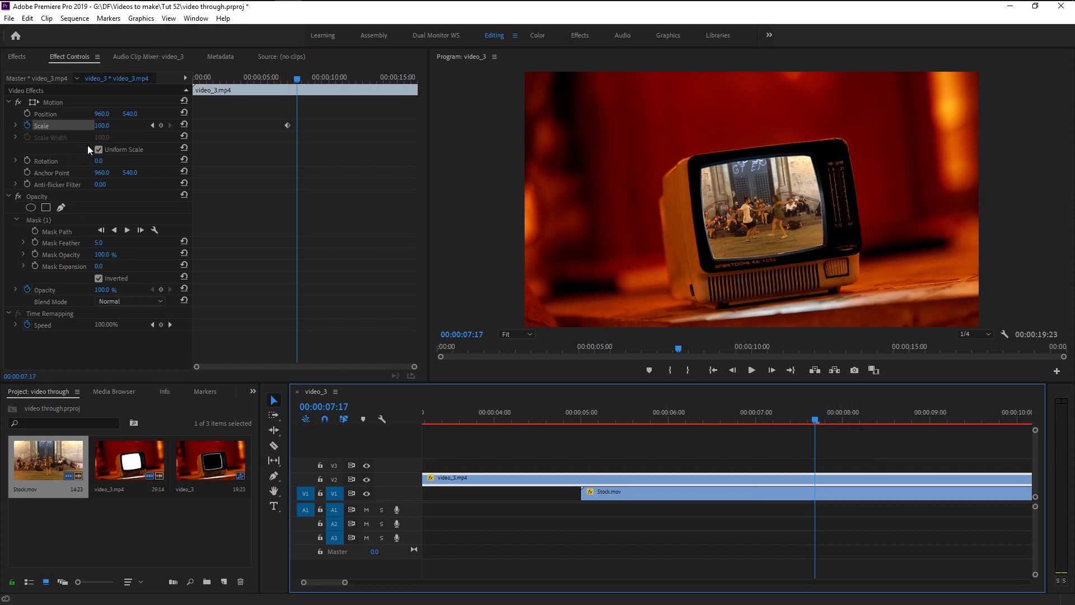
drag(101, 130, 313, 131)
drag(293, 79, 290, 79)
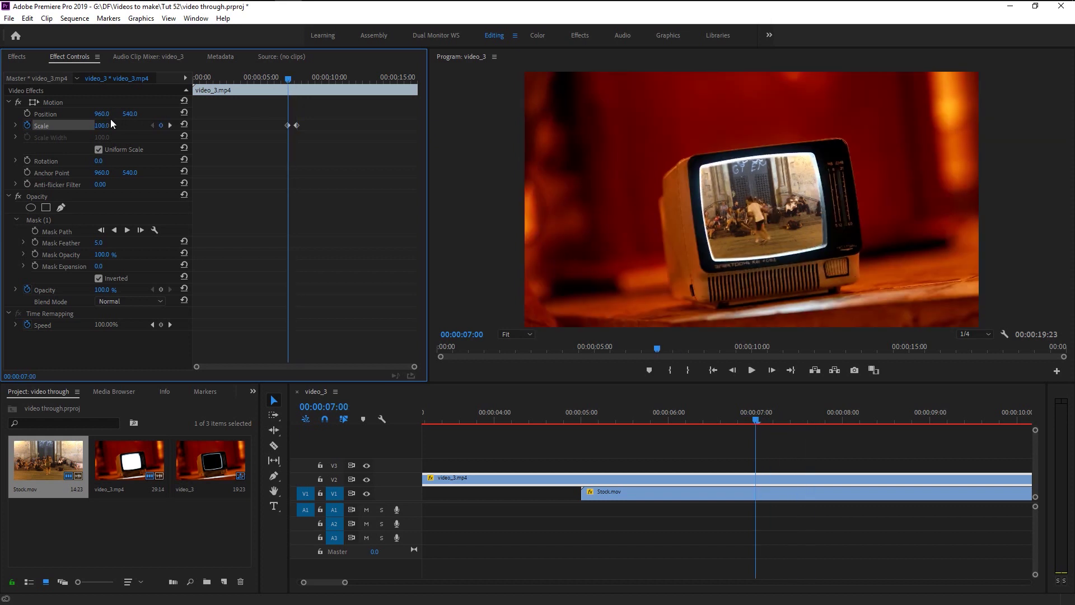
Add Rotation keyframes to the TV clip, setting the last one to 0
click(103, 162)
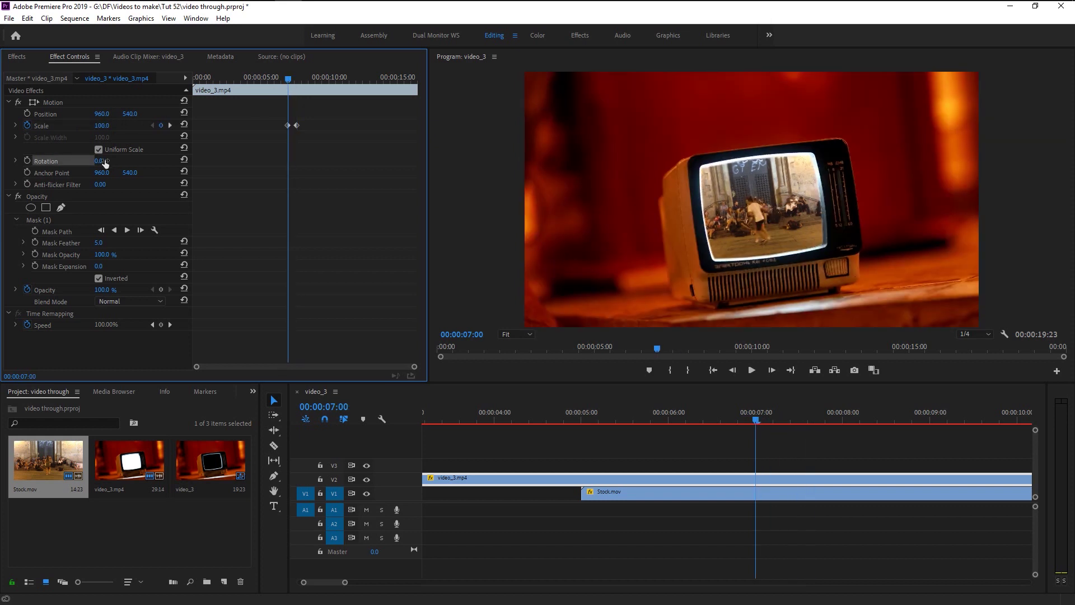
drag(104, 163, 110, 163)
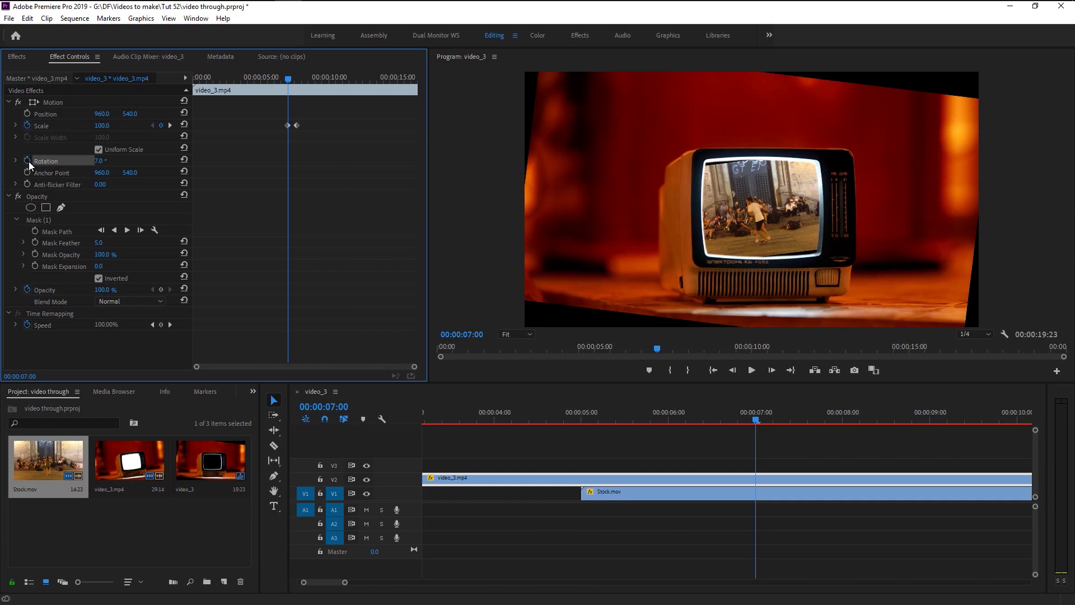
drag(288, 160, 297, 160)
click(114, 160)
text(0)
key(Return)
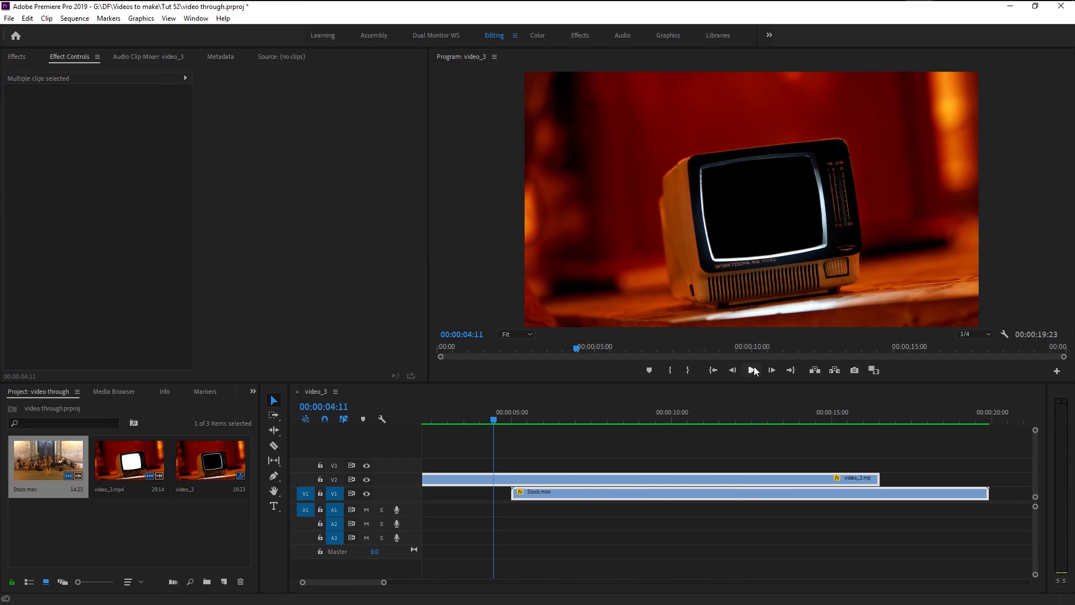
click(754, 368)
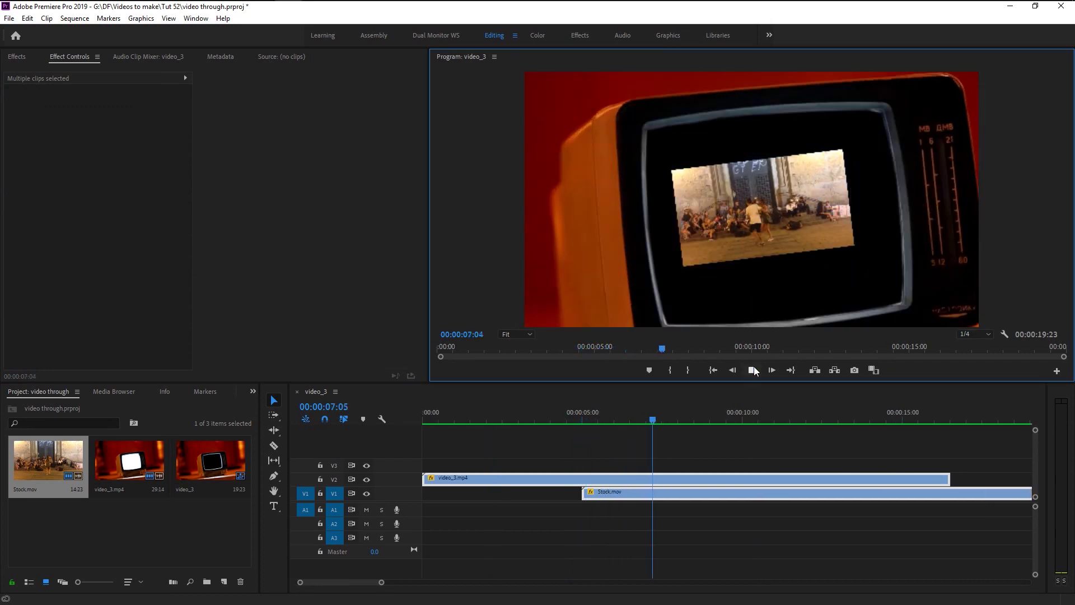
Stop the preview, select the Scale and Rotation keyframes, and return to 00:00:03:04
click(754, 369)
mouse_move(627, 411)
mouse_down()
mouse_move(673, 415)
mouse_move(645, 412)
mouse_up()
click(669, 480)
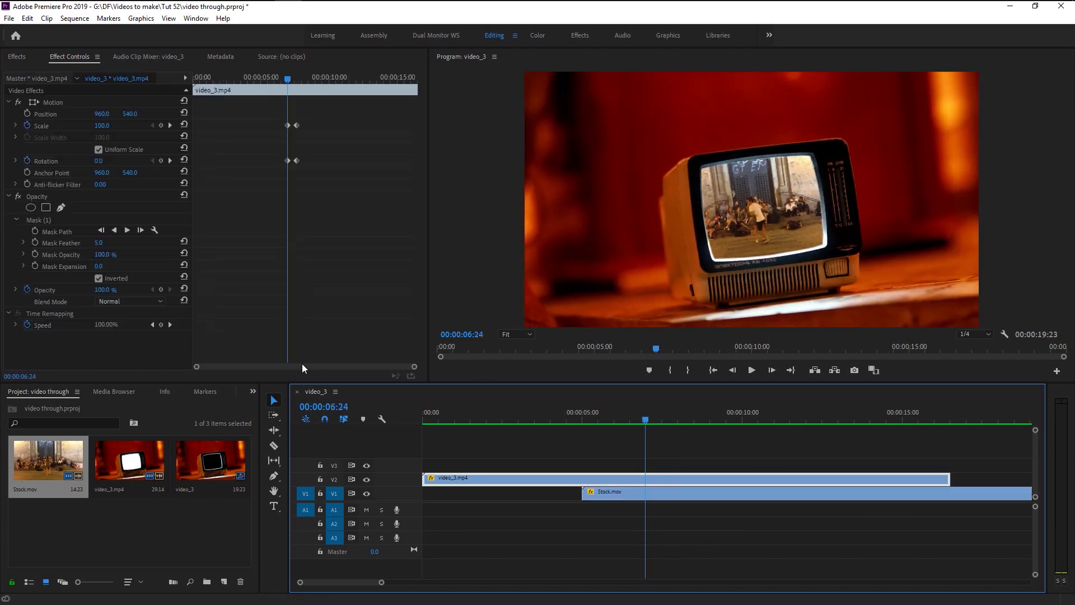
drag(414, 366, 344, 367)
drag(333, 110, 336, 162)
drag(329, 367, 397, 367)
drag(558, 416, 525, 421)
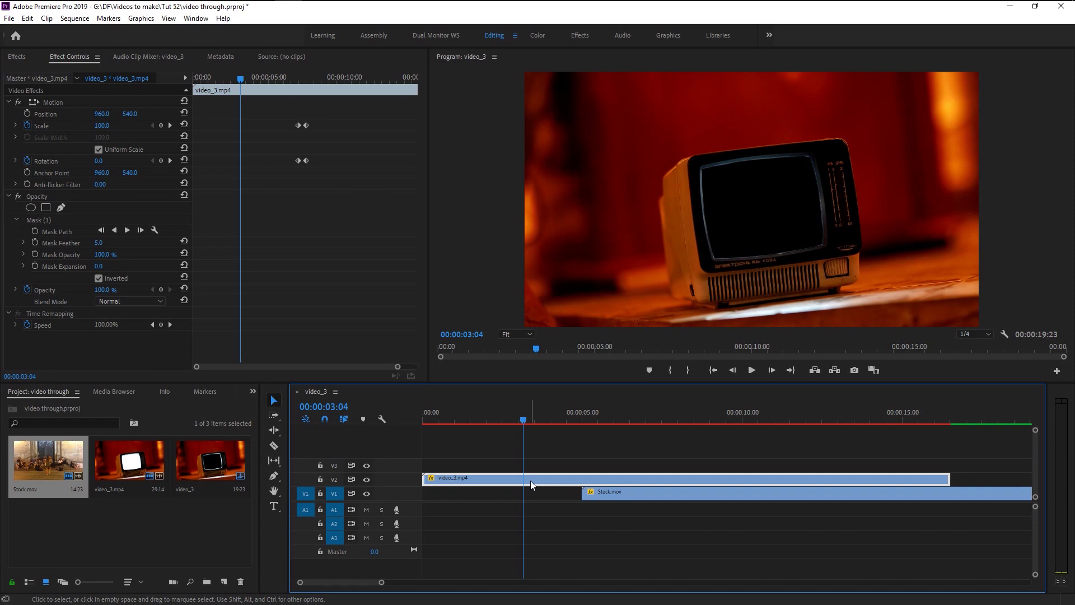
Duplicate video_3.mp4 onto V3 and delete the mask from the copy
drag(532, 478, 530, 466)
click(563, 462)
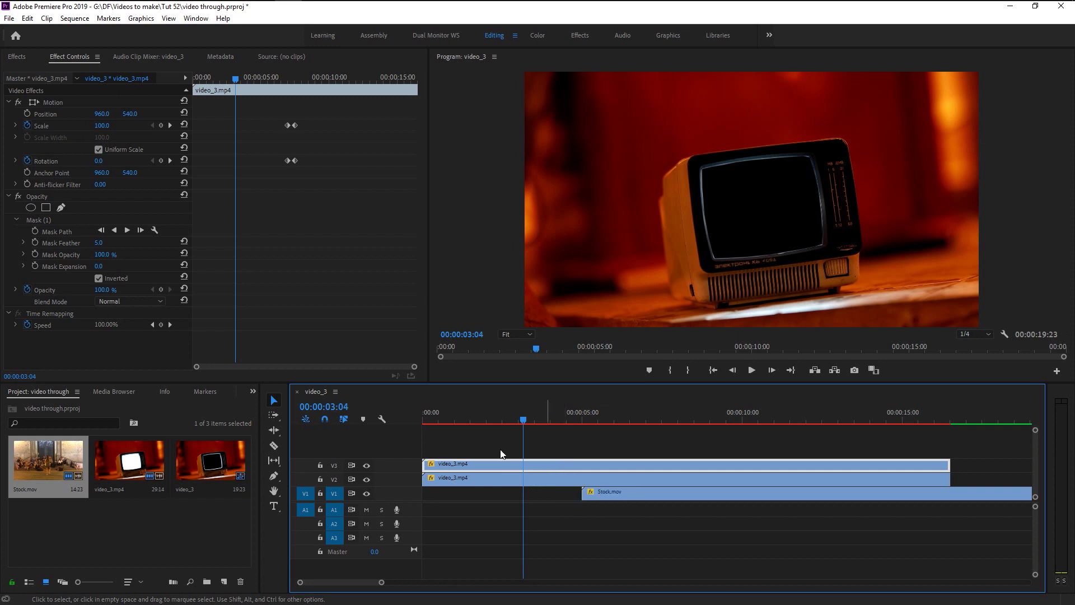
click(41, 222)
key(Delete)
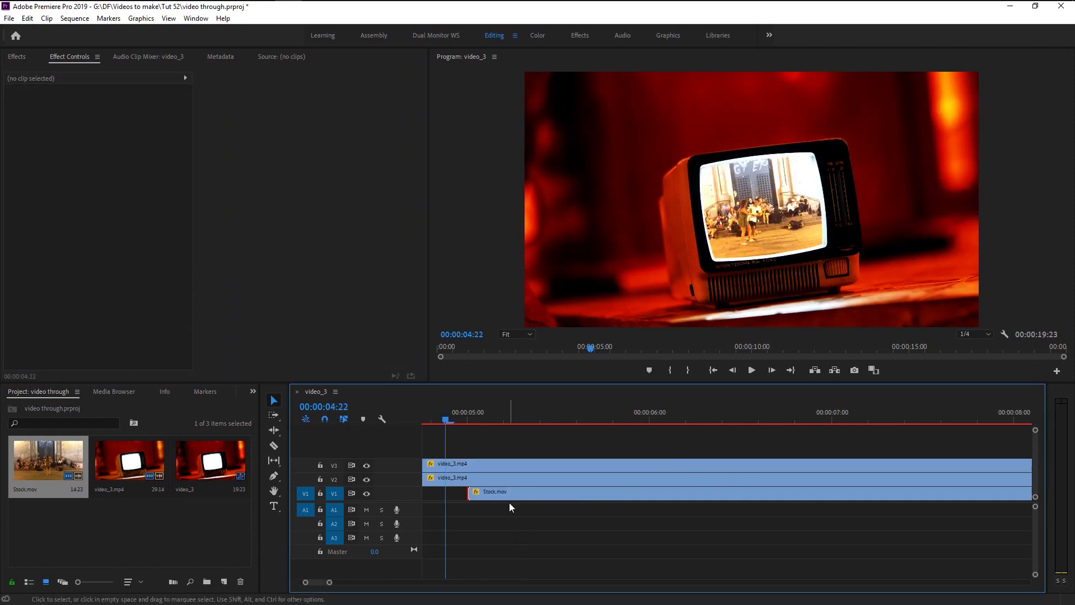
key(minus)
key(minus)
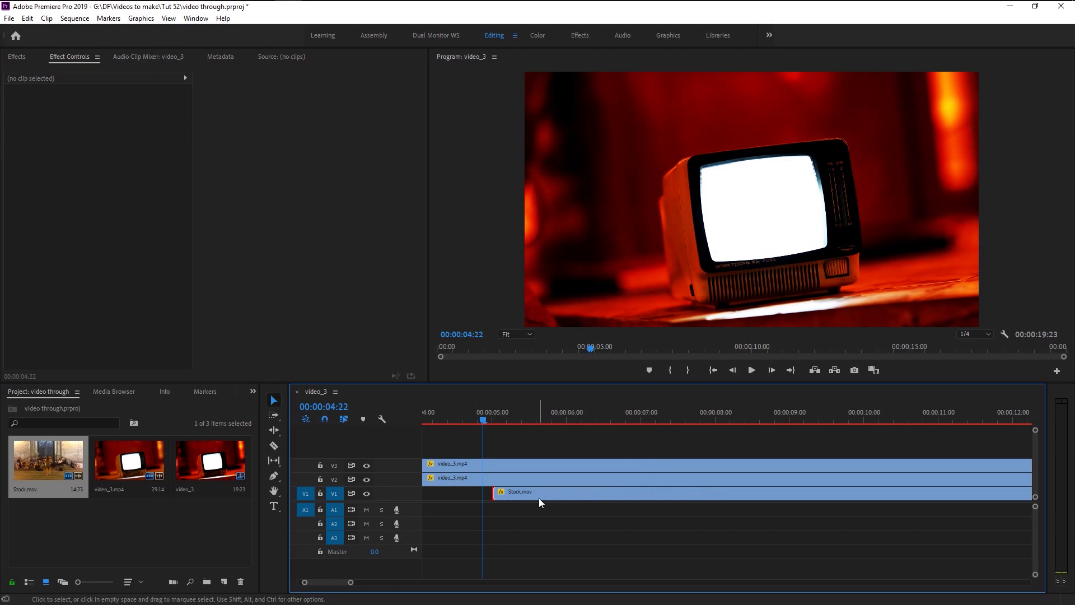
Apply the default Cross Dissolve at Stock.mov's start and shorten it to 00:00:00:20
right_click(495, 493)
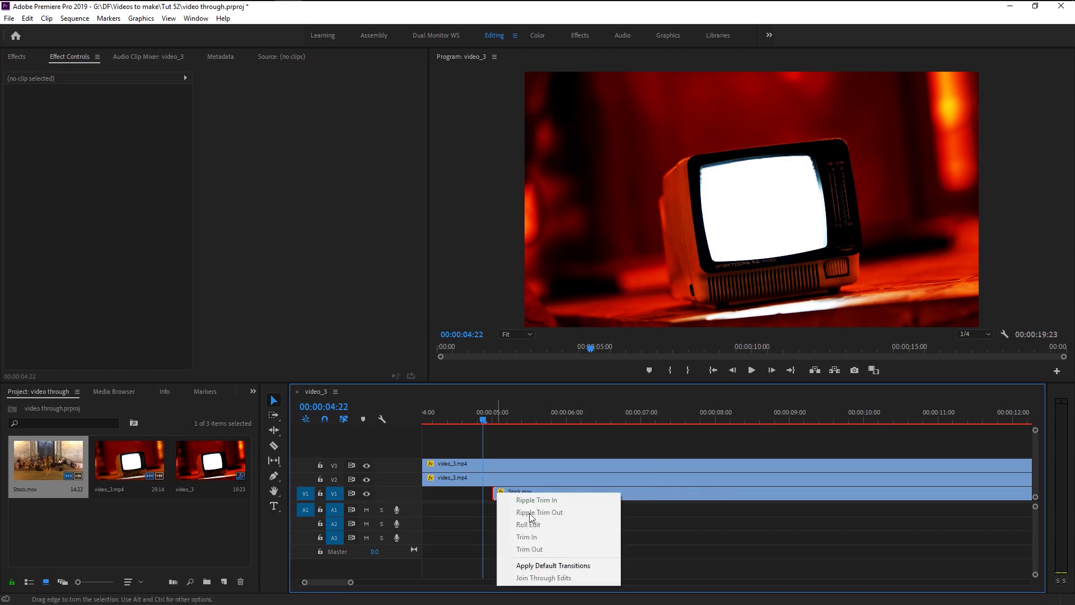
click(573, 567)
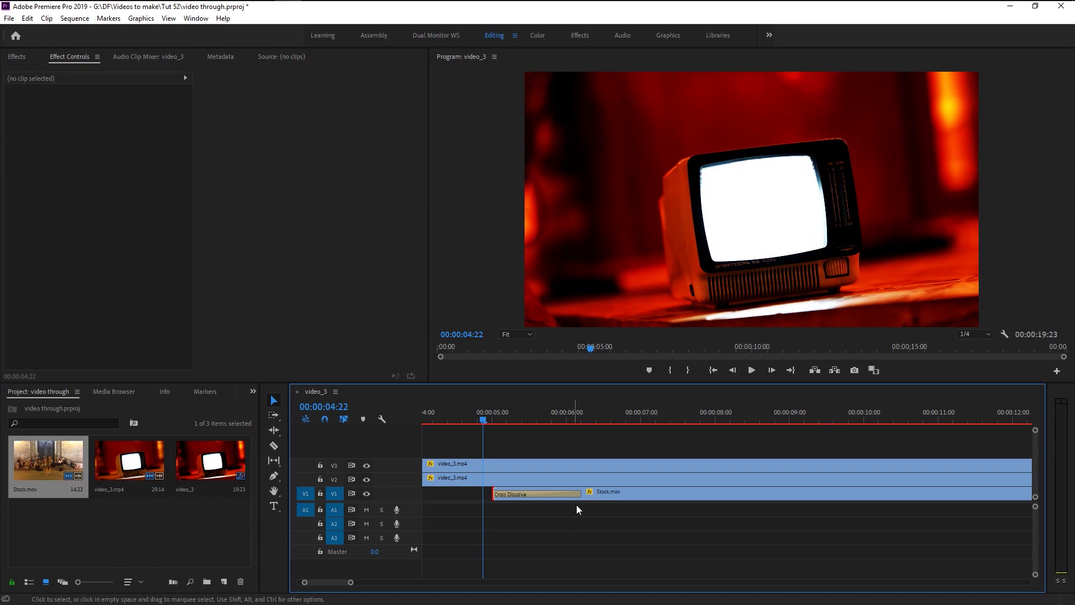
drag(580, 494, 549, 493)
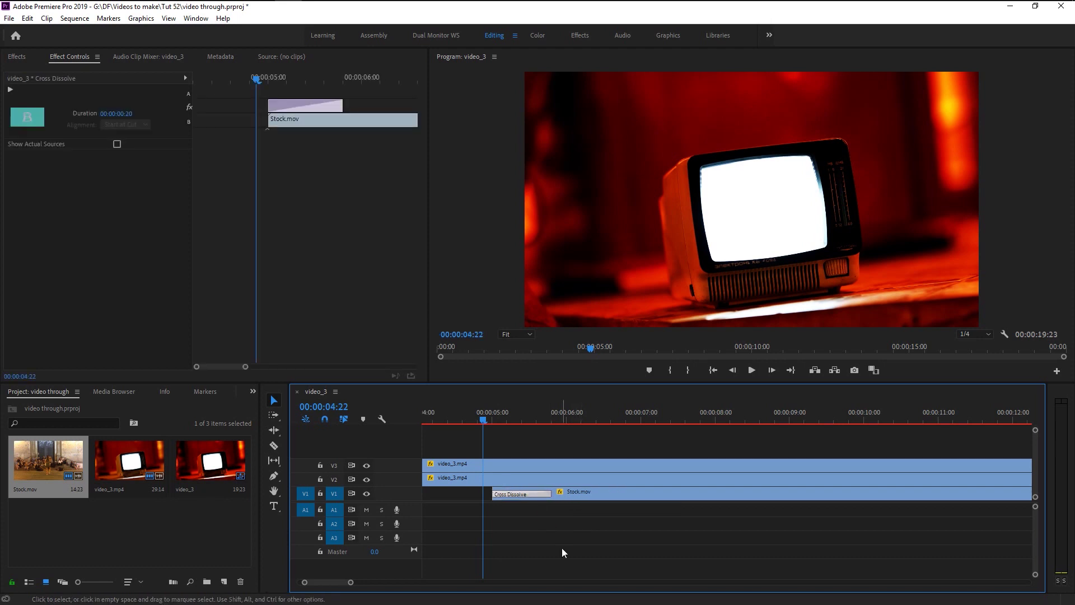
Change the V2 video_3.mp4 clip's blend mode from Overlay to Soft Light
click(529, 475)
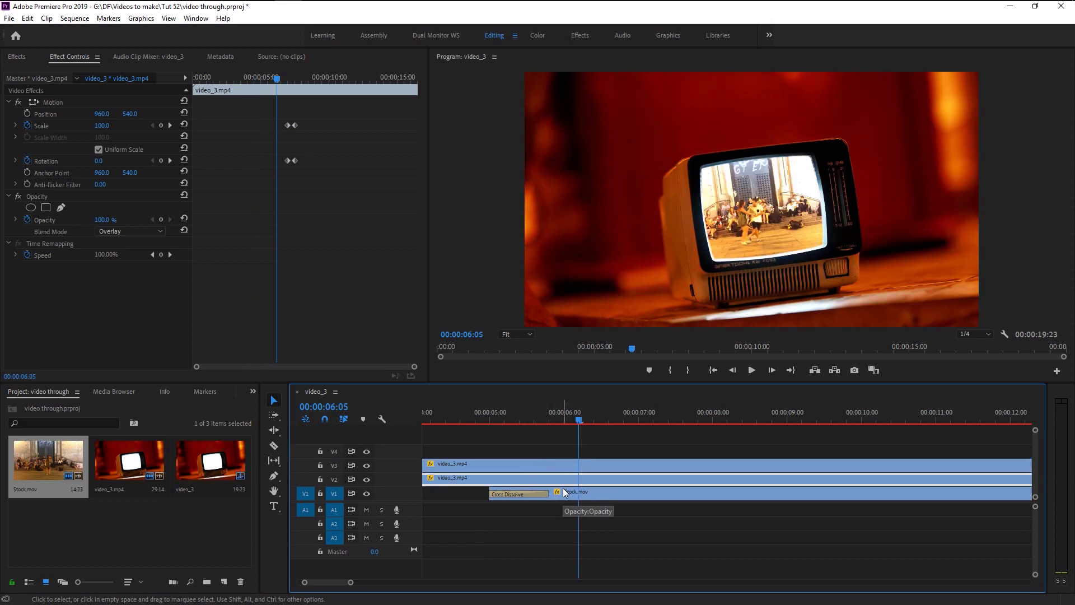
click(139, 230)
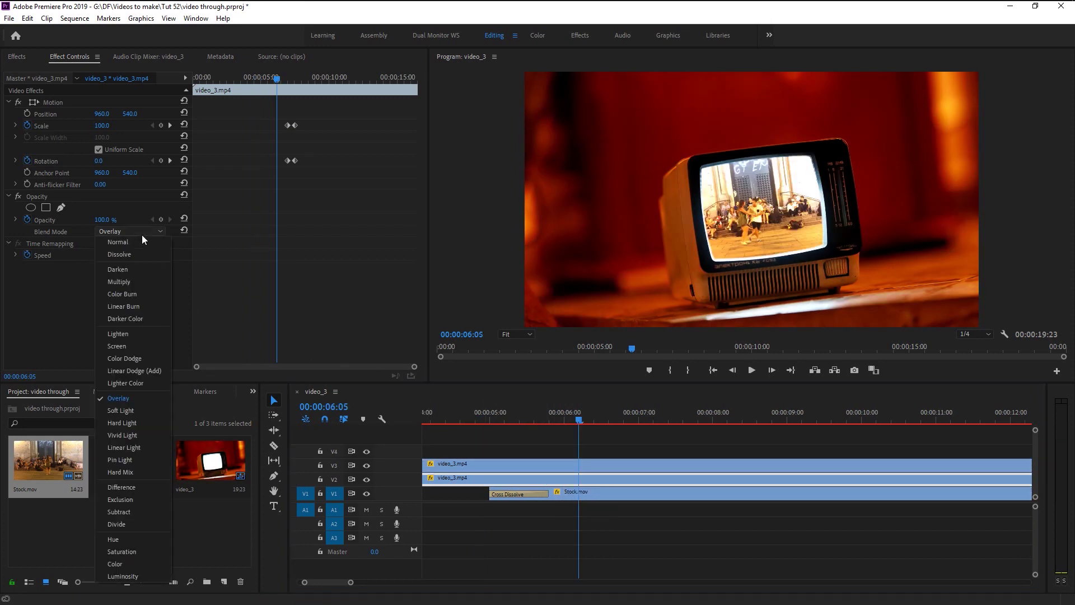
key(Up)
key(Up)
key(Up)
key(Up)
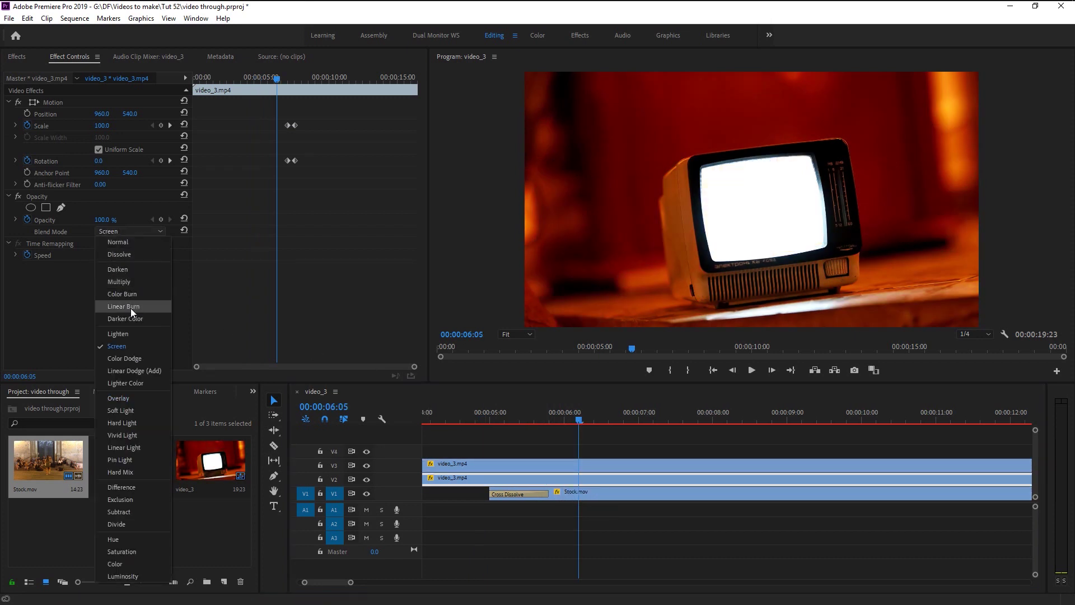
click(133, 414)
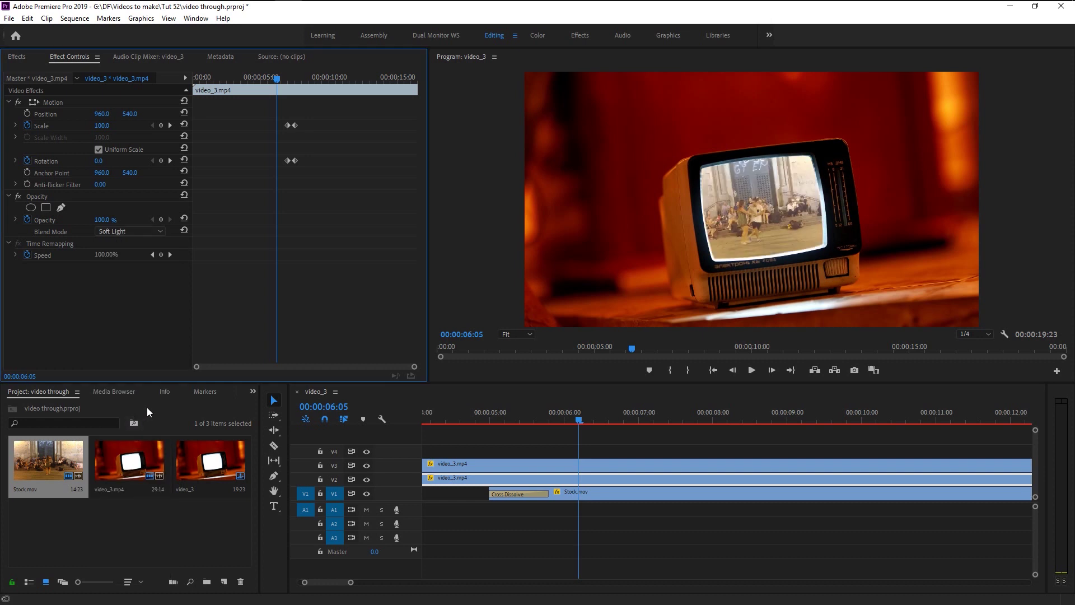
Scrub back through the transition, park at 00:00:07:00 and select Stock.mov on V1
drag(560, 415, 487, 419)
drag(287, 78, 283, 80)
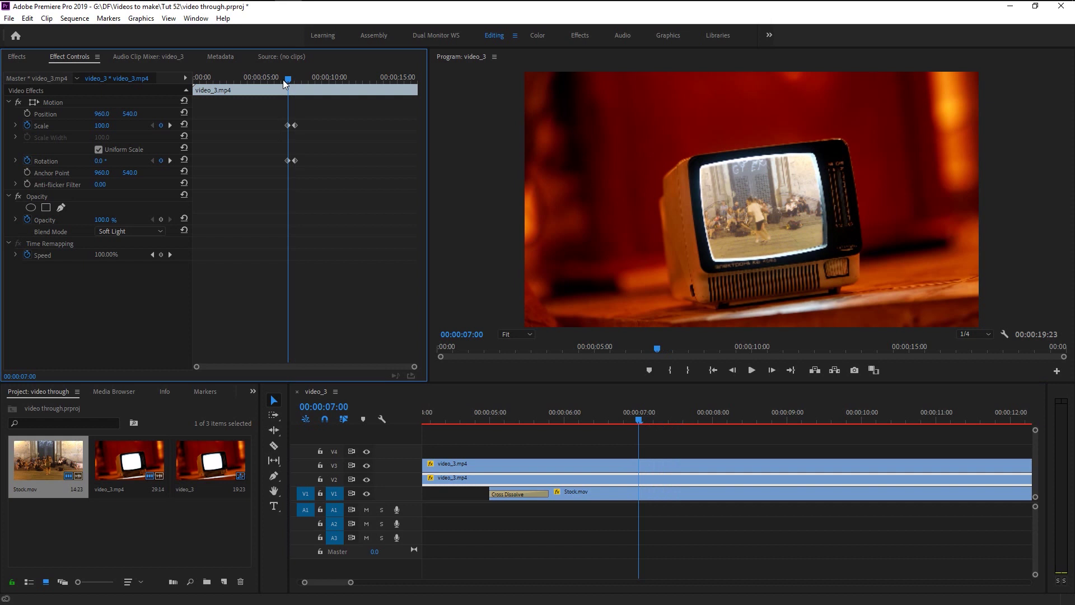
click(569, 492)
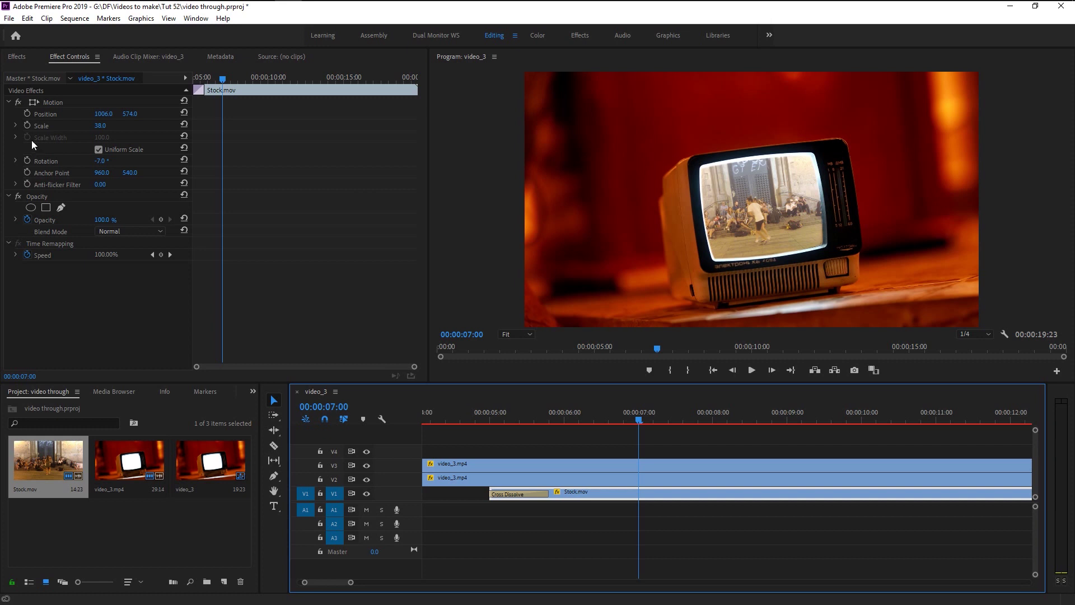
Add Scale, Position and Rotation keyframes to Stock.mov at 00:00:07:00
click(27, 125)
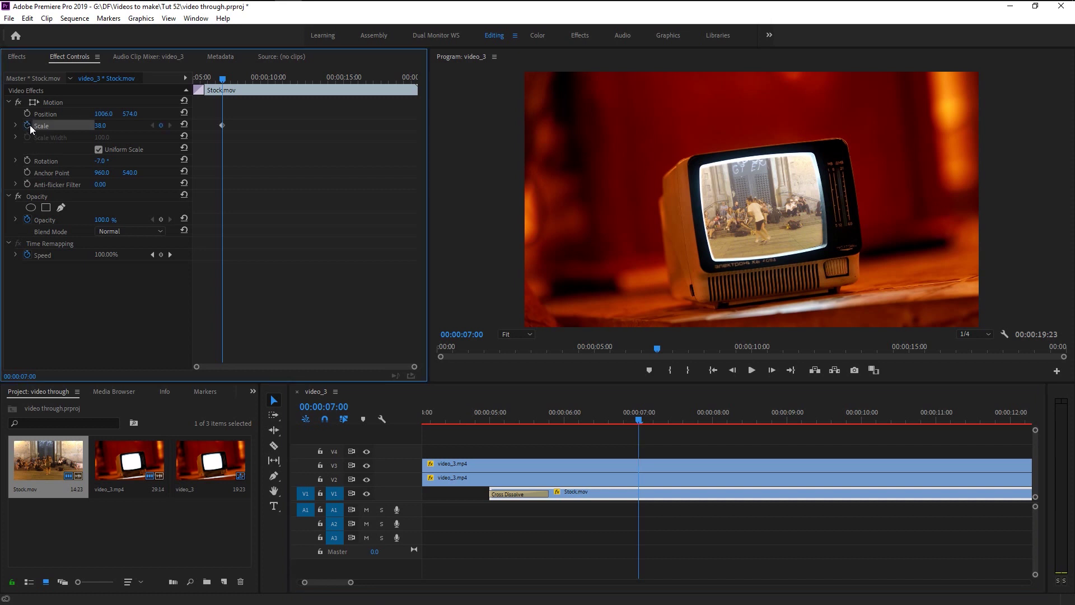
click(27, 114)
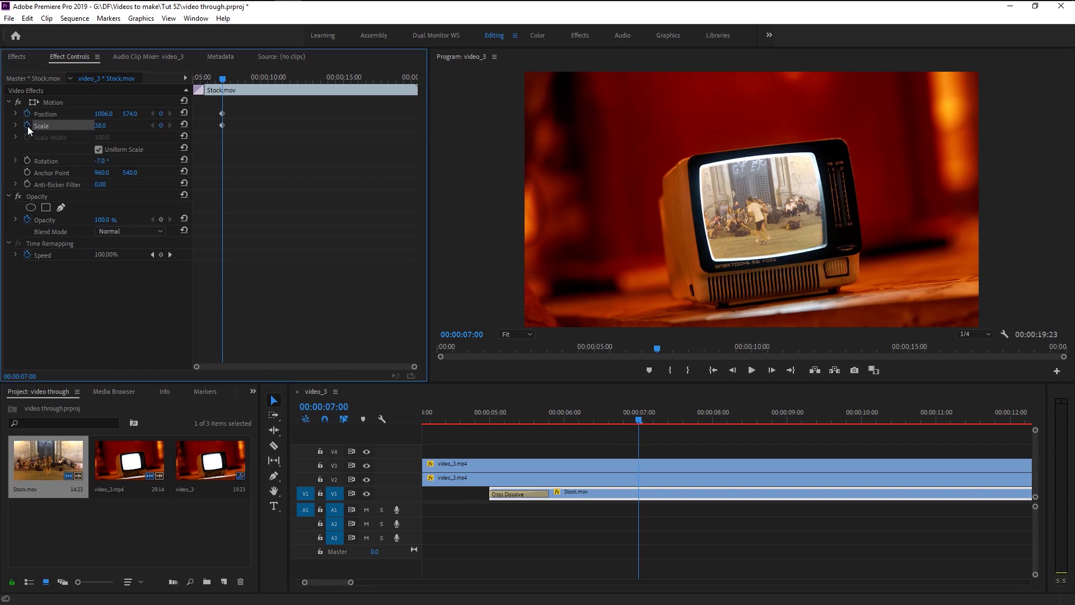
click(27, 160)
At 07:13, reset Stock.mov to Scale 100, Position 960, 540 and Rotation 0°
click(559, 477)
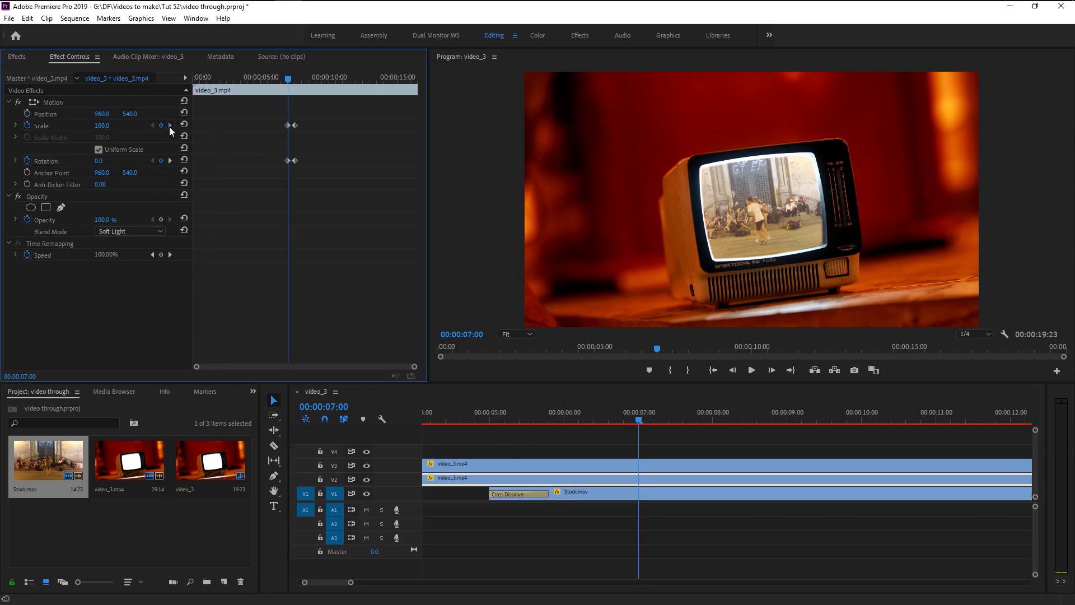
click(169, 125)
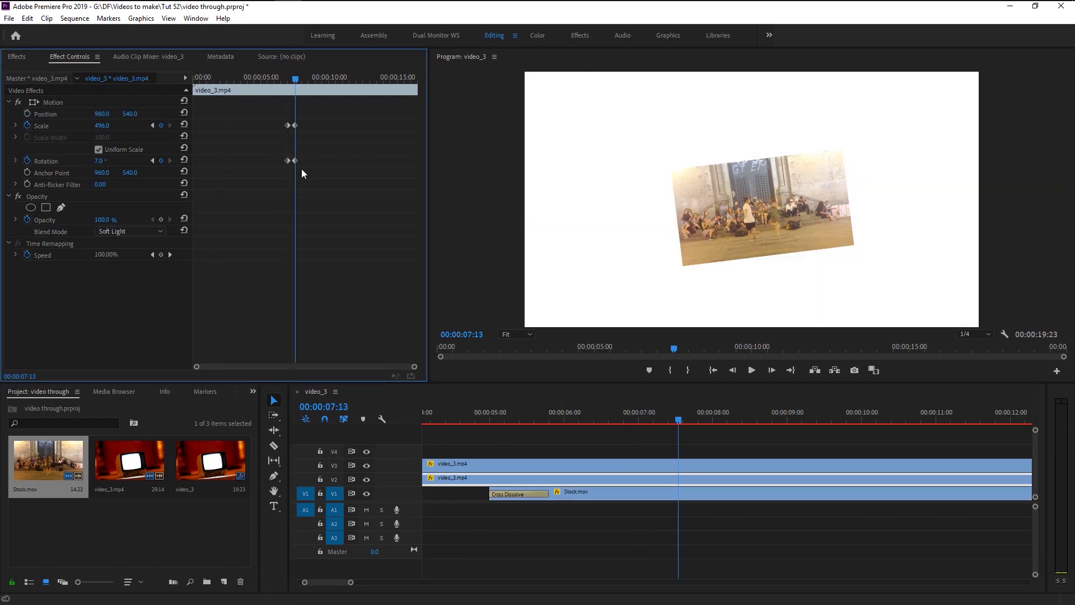
click(684, 492)
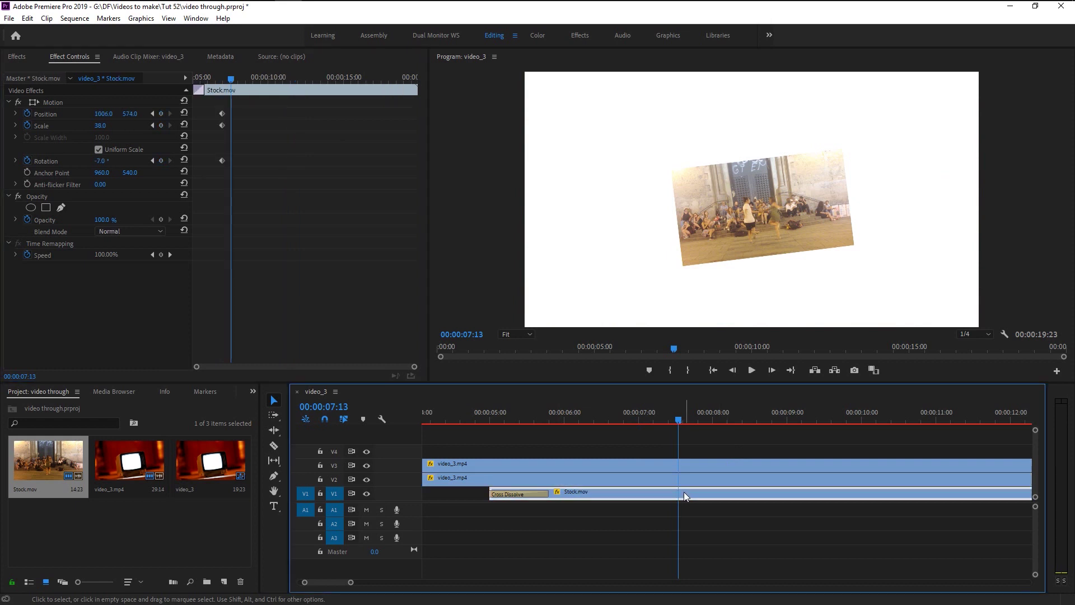
click(184, 125)
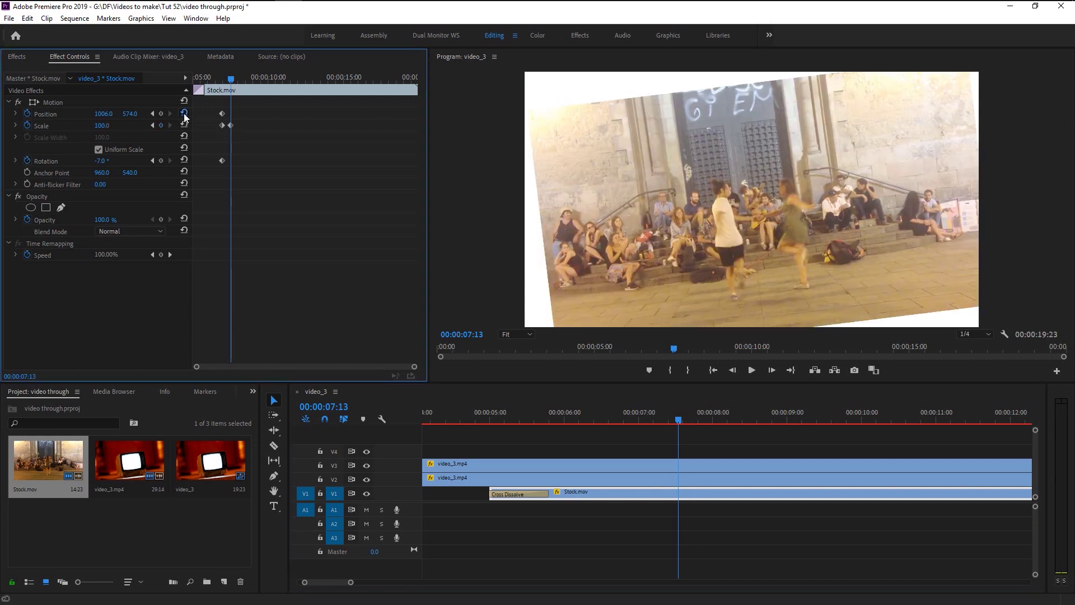
click(185, 113)
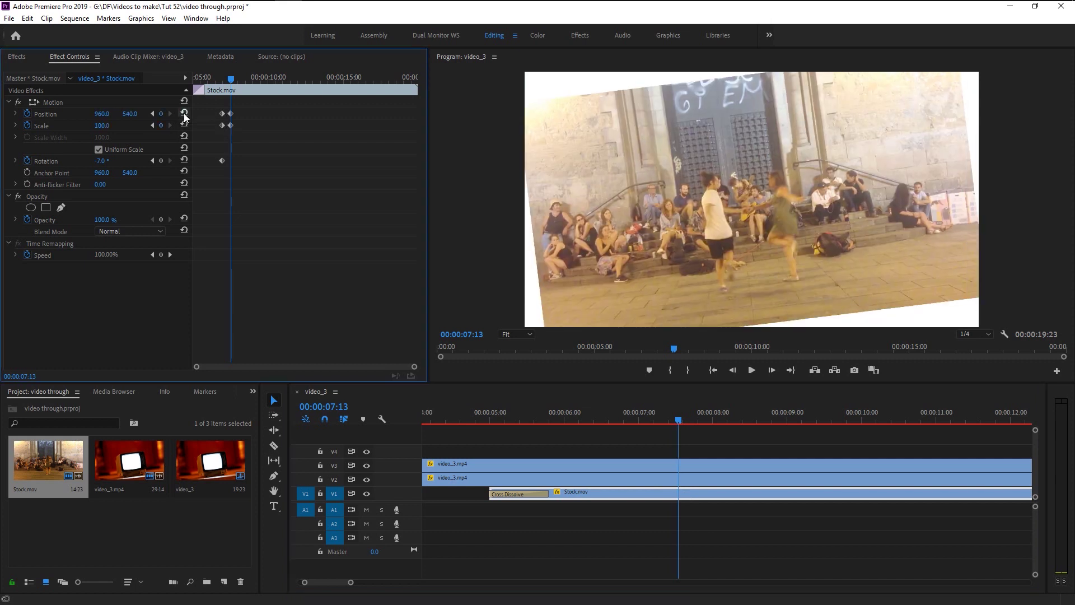
click(183, 161)
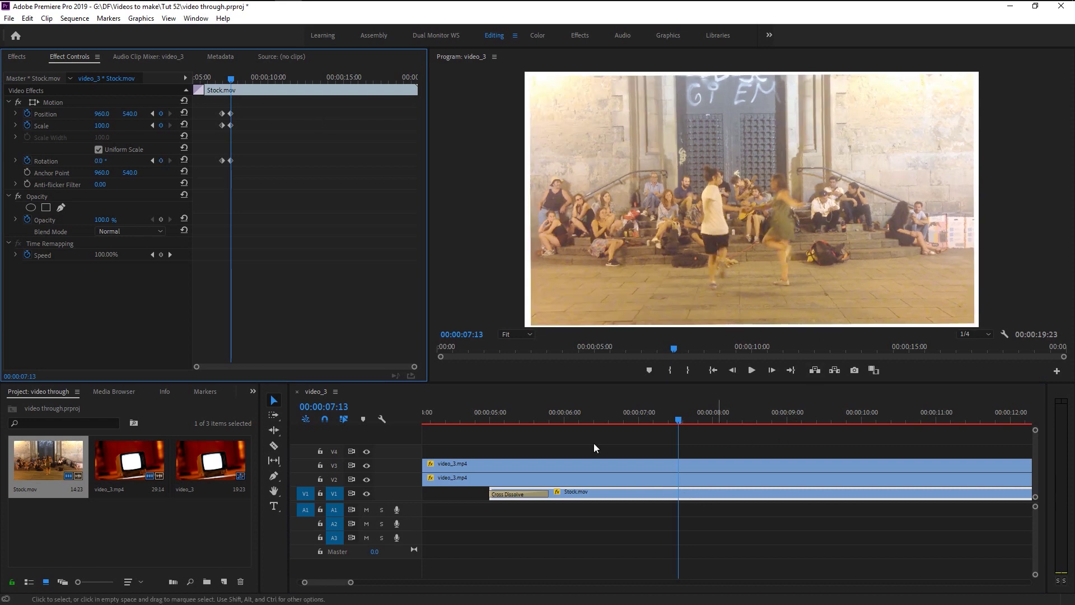
drag(230, 77, 224, 75)
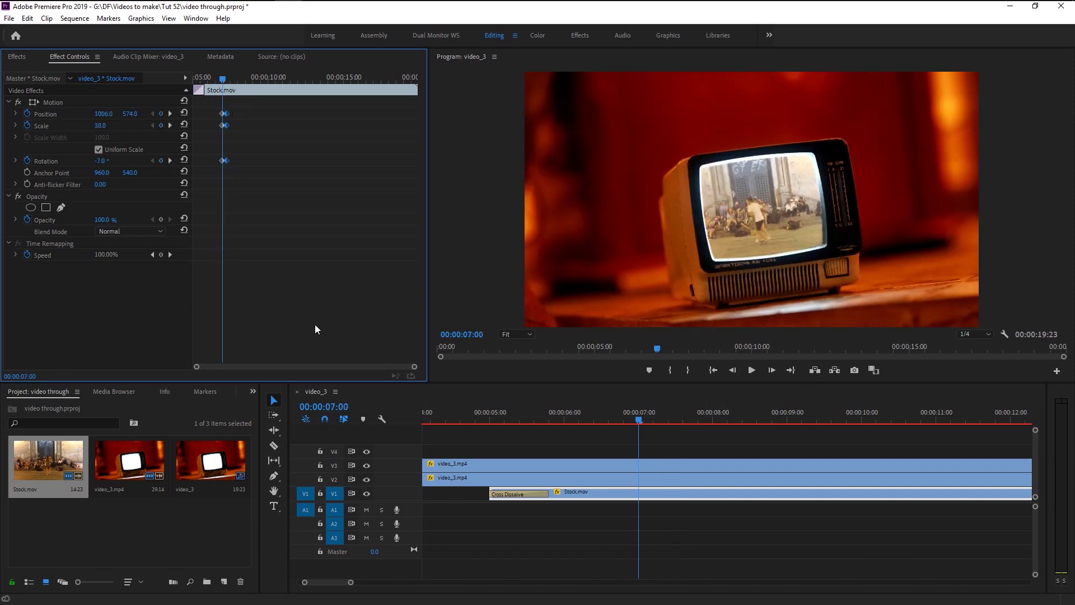
At 07:03, tilt Stock.mov to -7.8° and move it down inside the TV screen
drag(415, 367, 335, 372)
scroll(257, 95, up, 5)
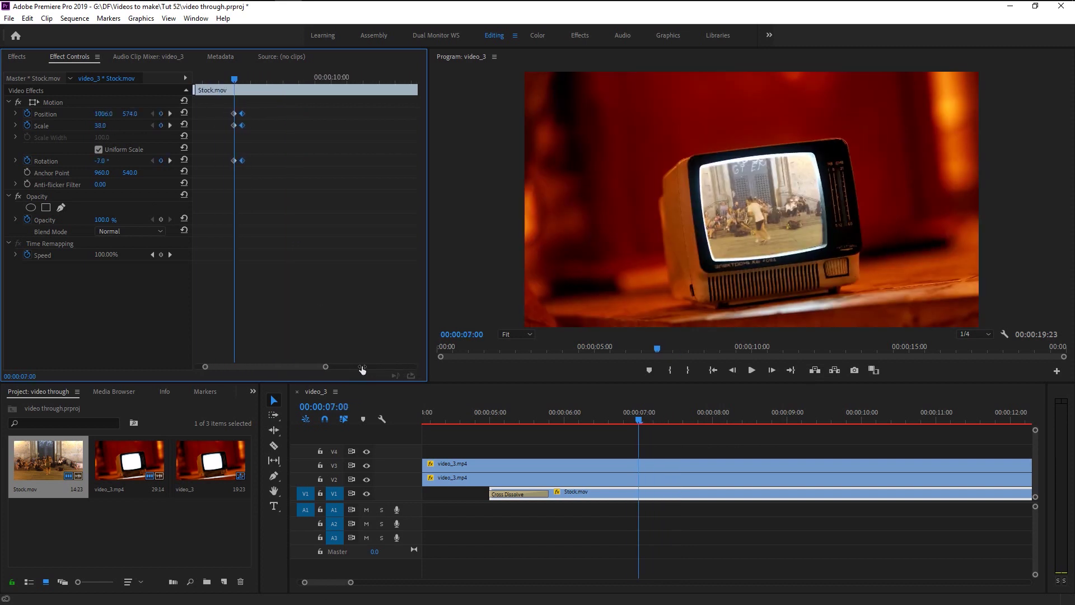
drag(246, 79, 250, 78)
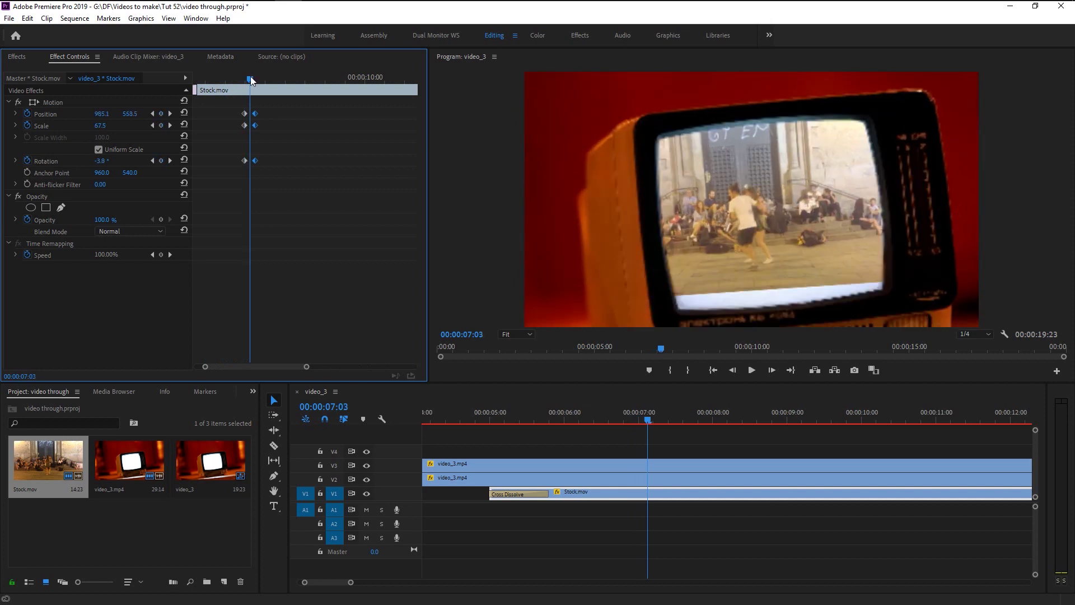
click(100, 161)
text(5.2)
key(Return)
drag(100, 161, 84, 160)
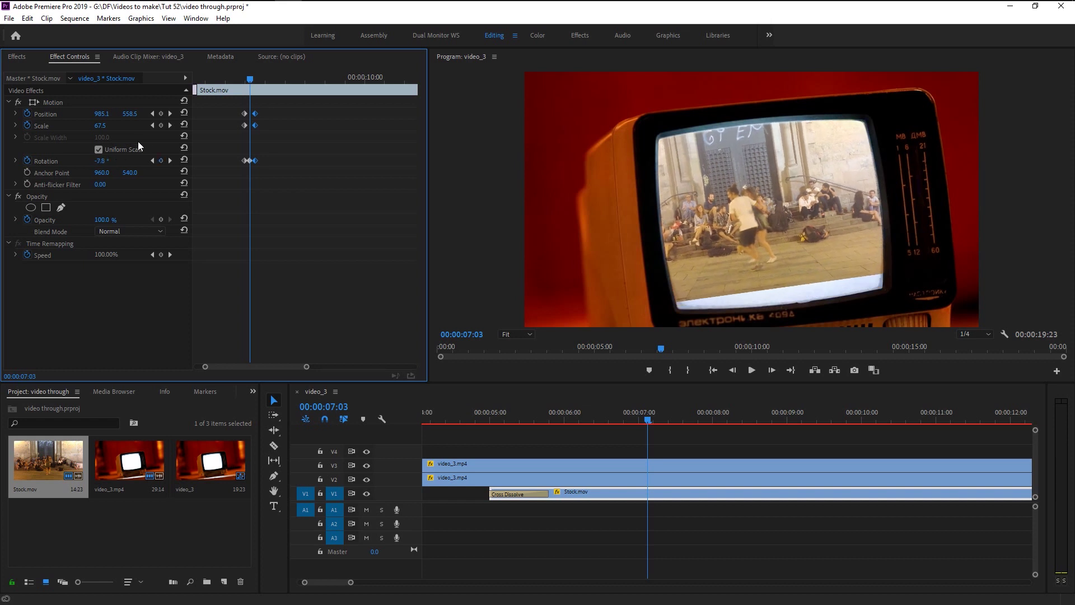
drag(130, 114, 152, 114)
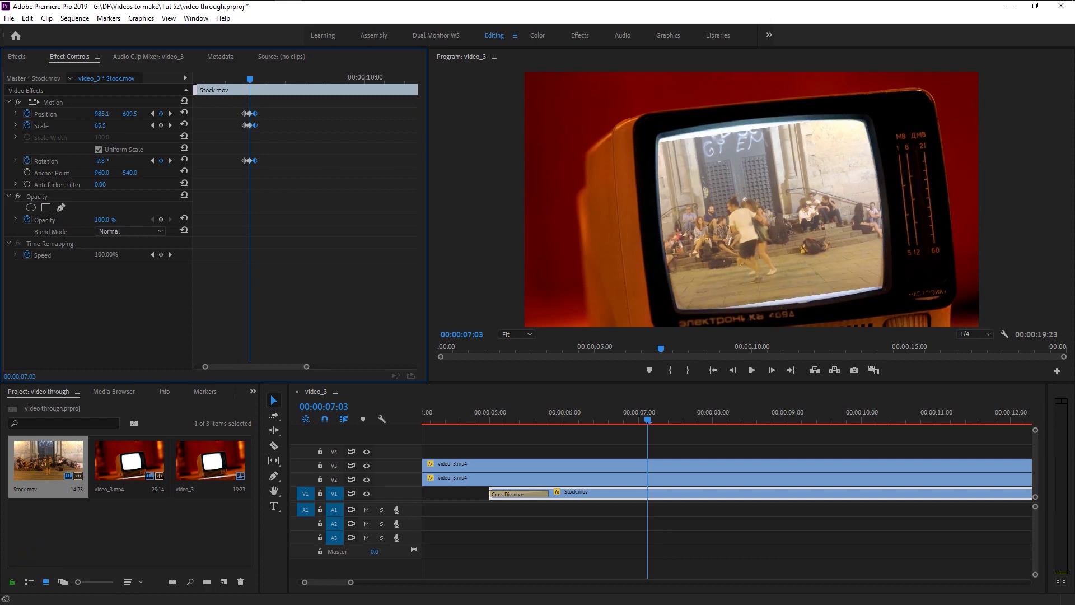
On the next frames, scale Stock.mov to 94.2 and lower it to fit the TV screen
click(640, 421)
drag(641, 421, 650, 419)
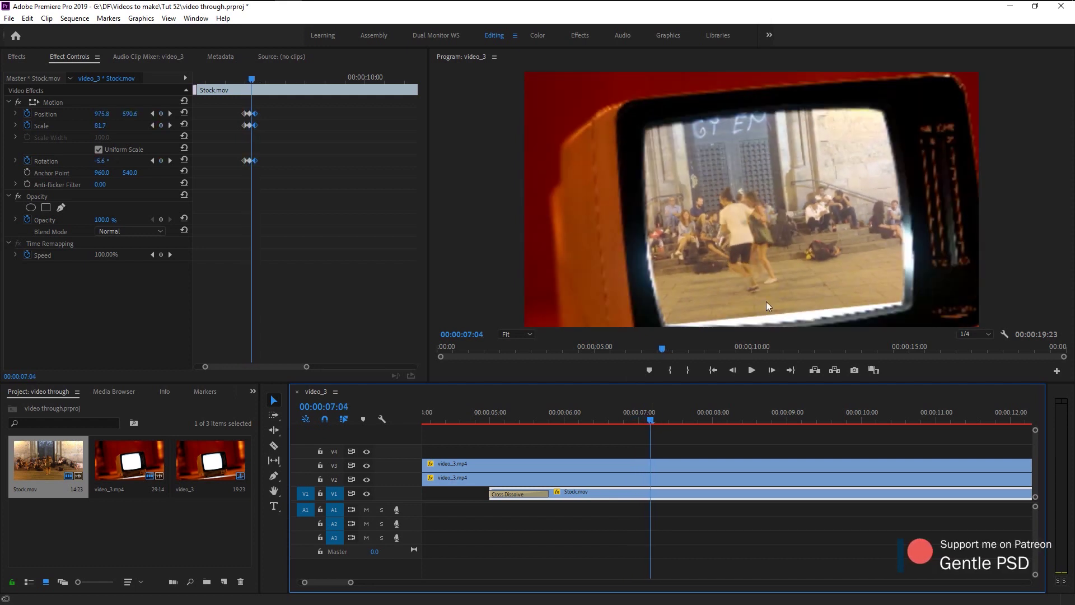
drag(99, 125, 99, 161)
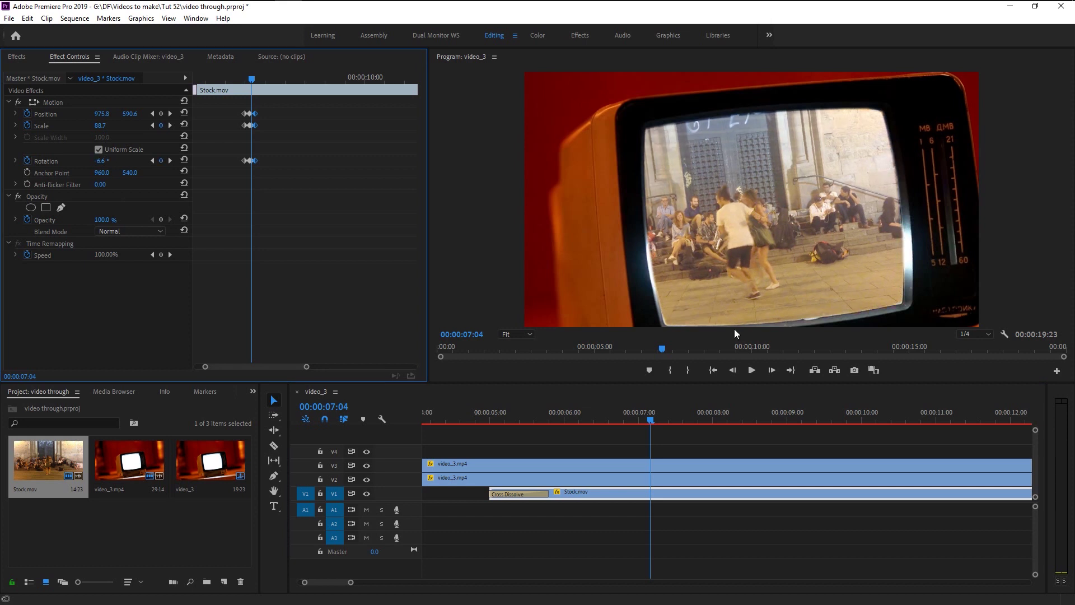
key(Right)
key(Right)
key(Right)
key(Right)
key(Left)
key(Left)
key(Left)
key(Left)
drag(110, 127, 102, 167)
drag(129, 113, 160, 113)
click(692, 480)
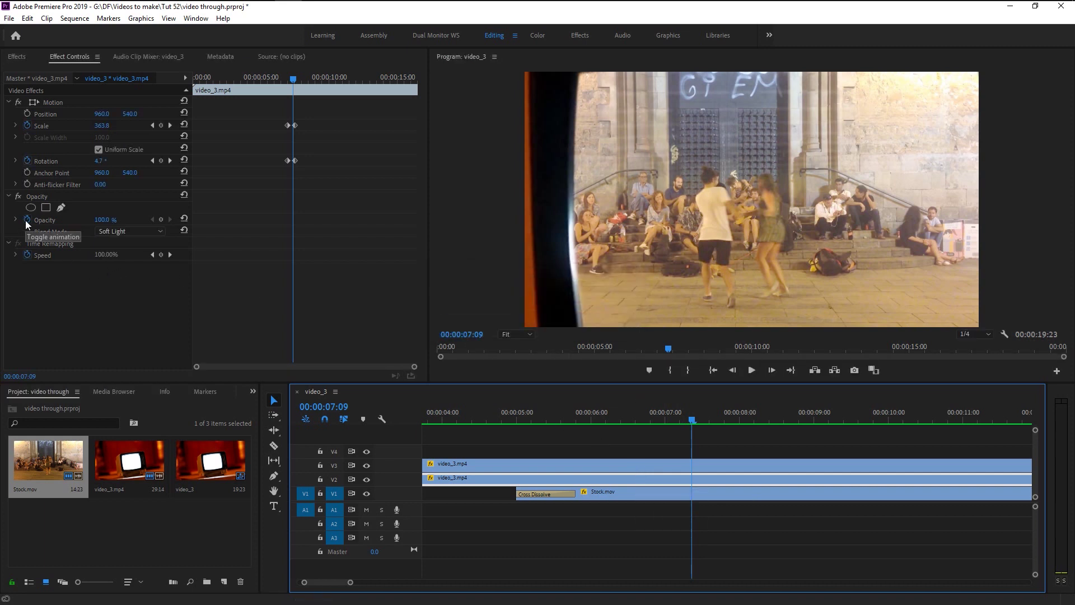
Keyframe the Soft Light overlay's Opacity from 100% to 0%, shifting the fade keyframe toward 07:00
click(161, 219)
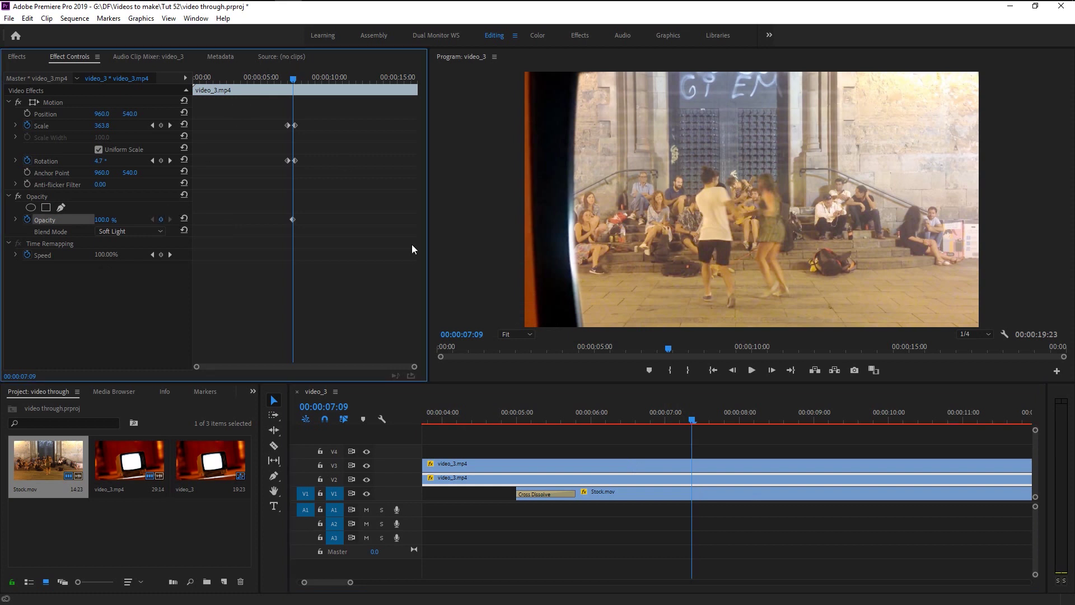
drag(696, 421, 707, 424)
click(110, 219)
text(0)
key(Return)
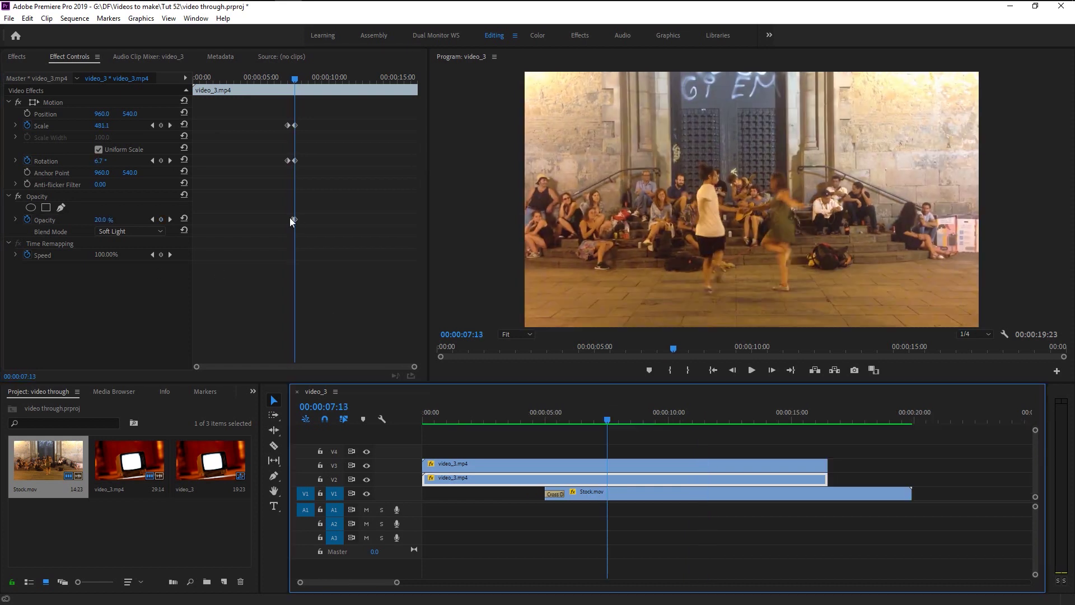
drag(290, 220, 288, 219)
drag(290, 79, 286, 79)
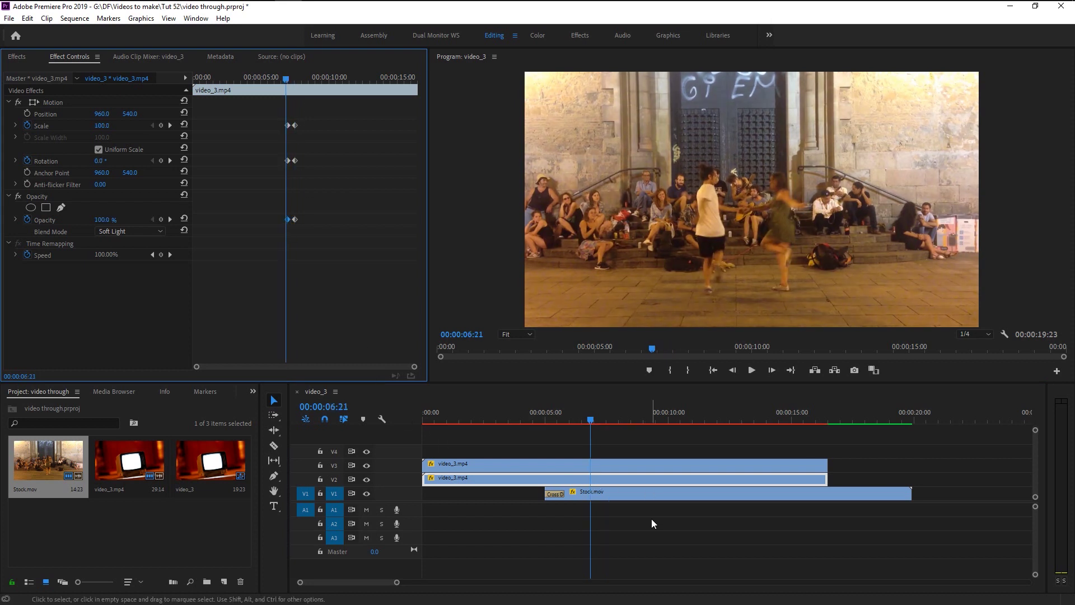
Play back and scrub through the zoom and opacity fade, ending on the 07:00 frame
click(752, 372)
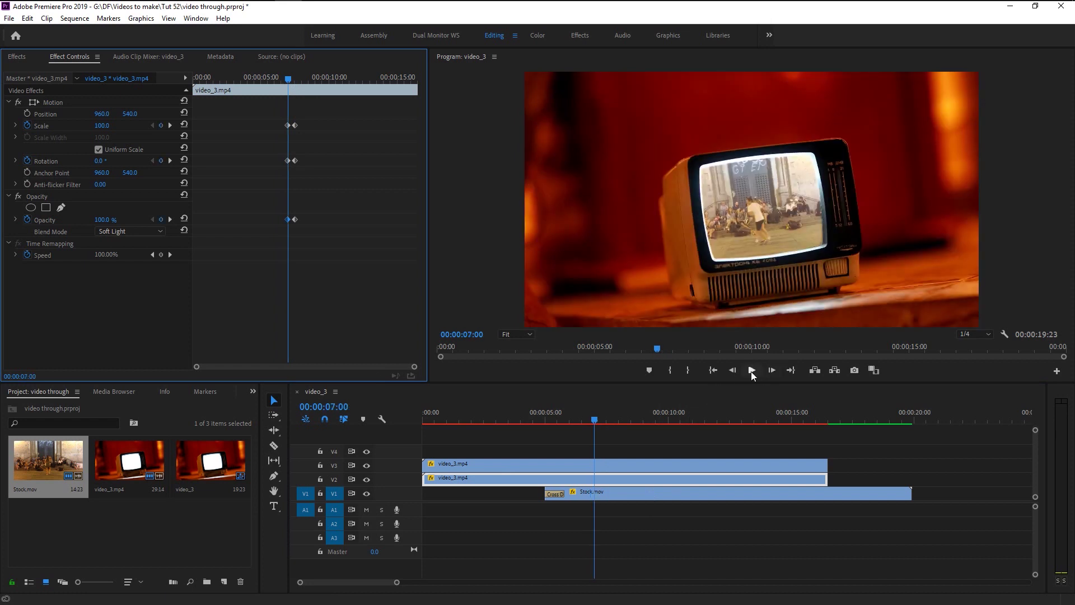
click(752, 371)
mouse_move(613, 419)
mouse_down()
mouse_move(586, 418)
mouse_move(633, 425)
mouse_up()
click(752, 372)
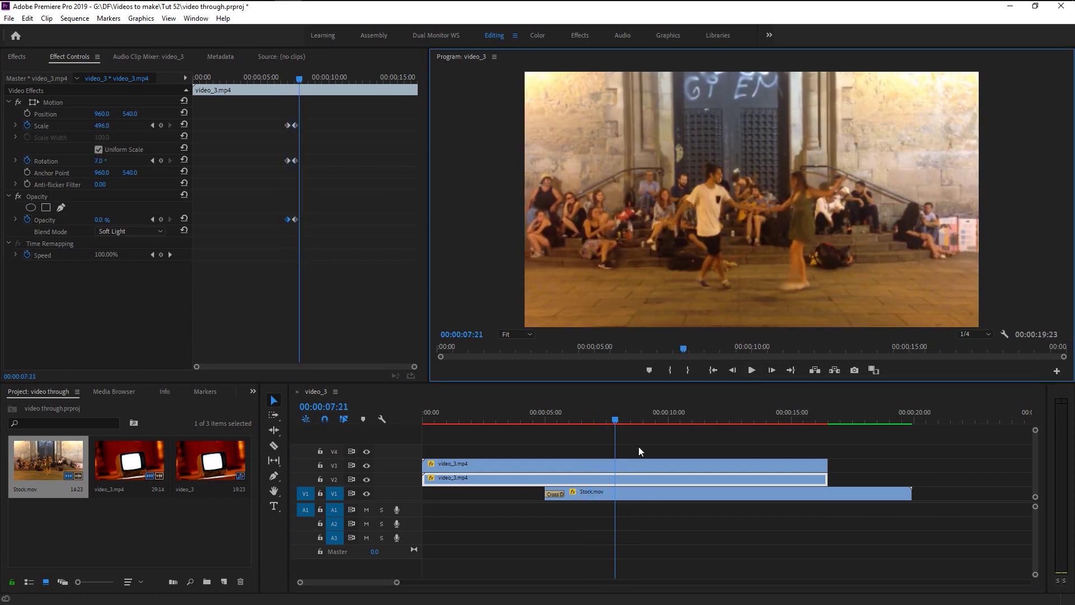
mouse_move(613, 421)
mouse_down()
mouse_move(591, 420)
mouse_move(613, 423)
mouse_up()
click(285, 82)
drag(296, 78, 288, 81)
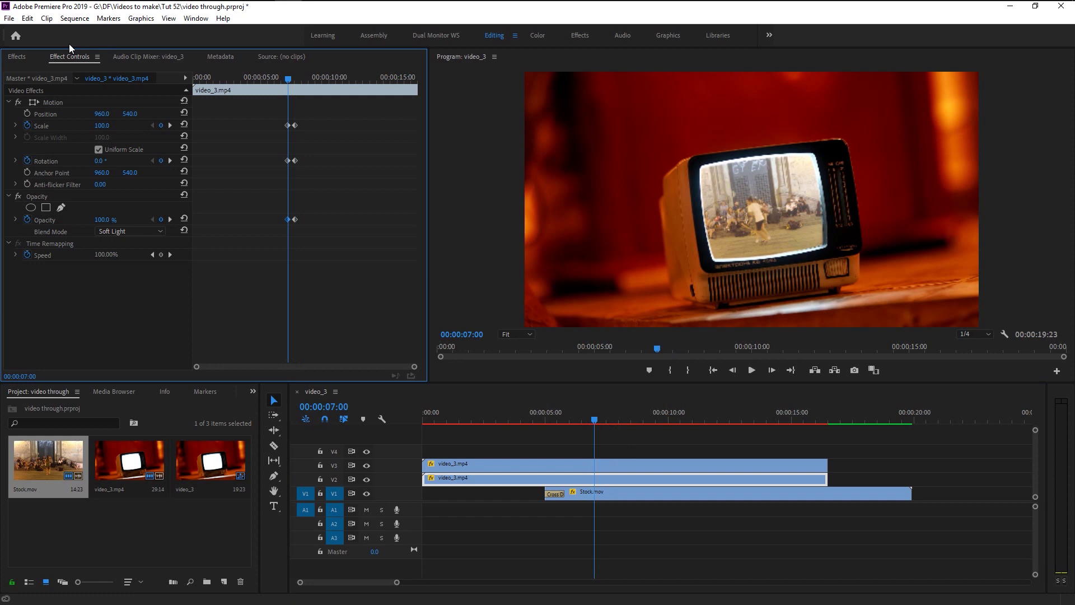
Search the Effects panel for 'direc' and apply Directional Blur to the top video_3.mp4 clip
click(10, 59)
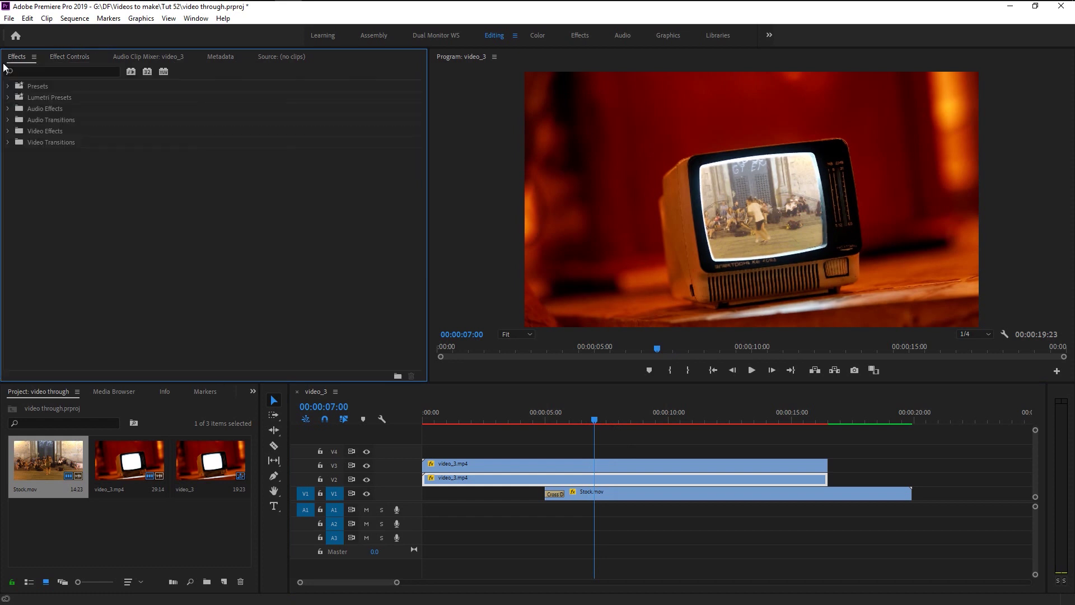
click(39, 72)
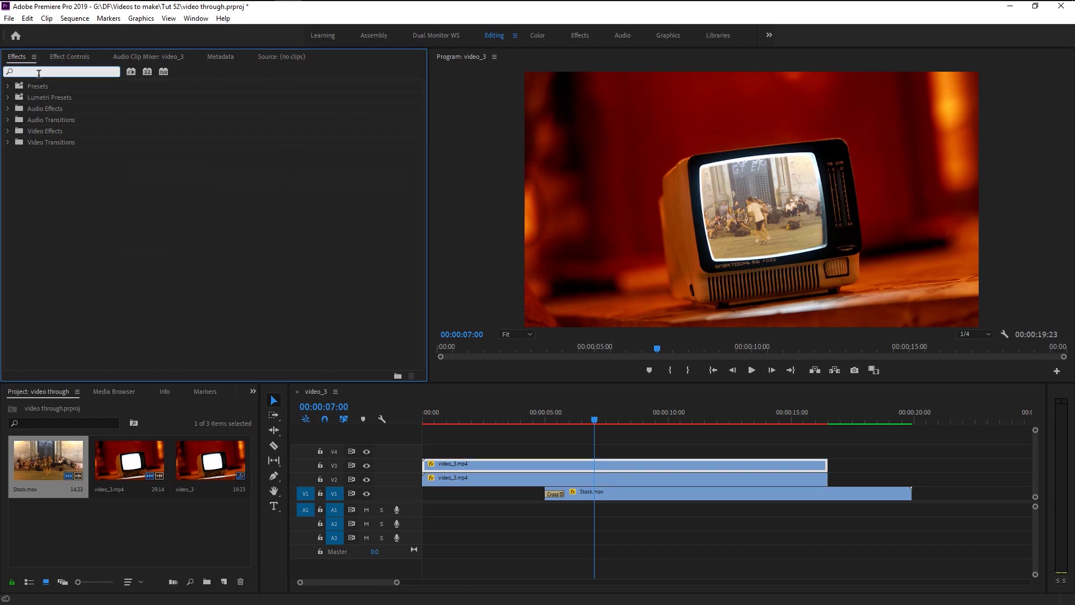
text(direct)
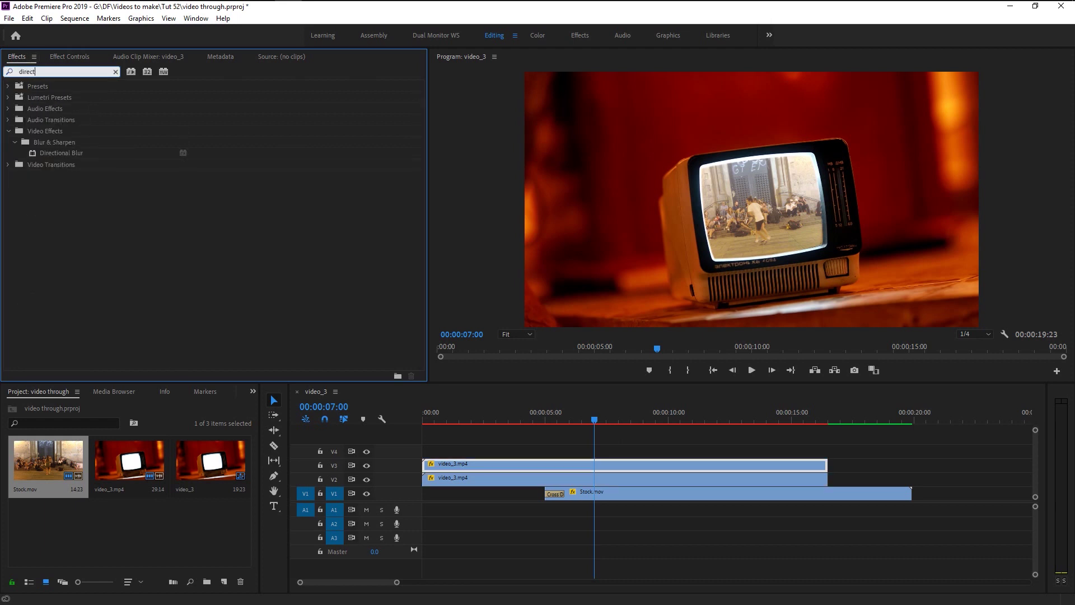
drag(58, 157, 502, 469)
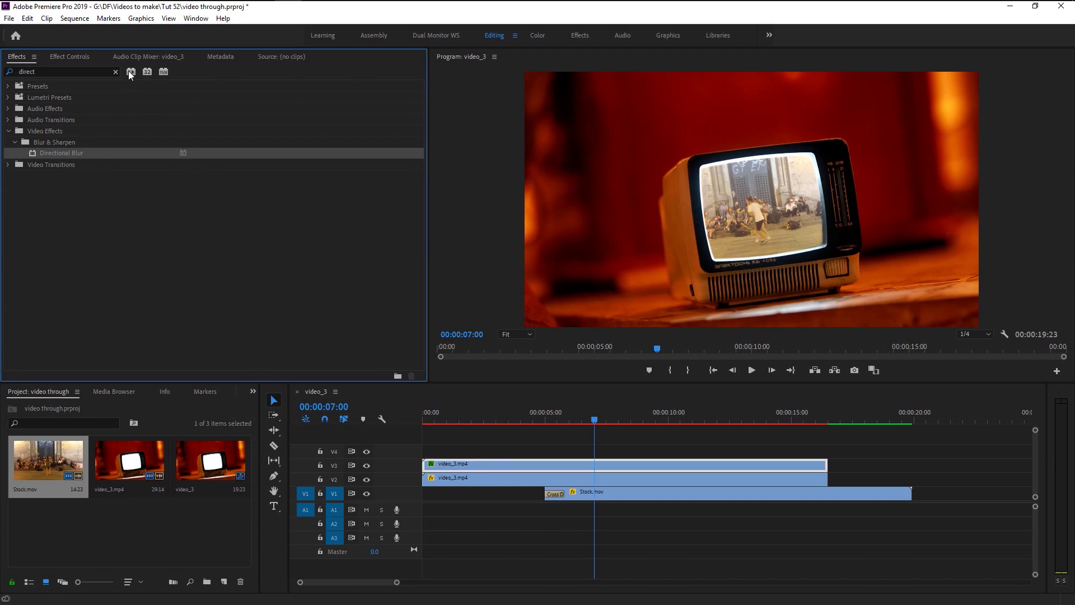
click(79, 60)
scroll(58, 310, down, 1)
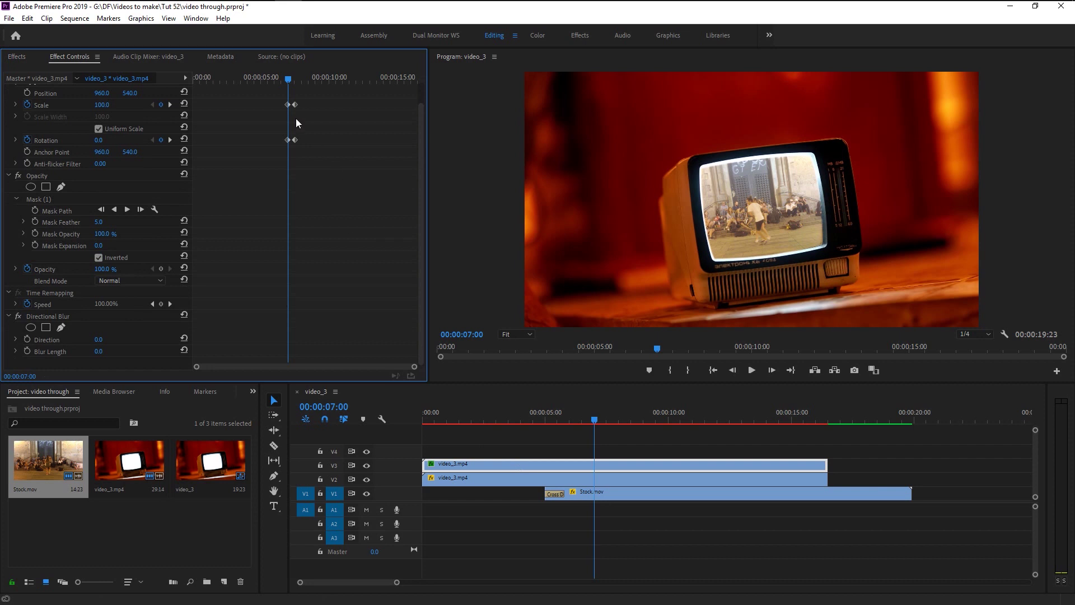
Keyframe Directional Blur from none at 07:00 to Blur Length 20 and Direction 23° at 07:02
click(28, 351)
click(28, 340)
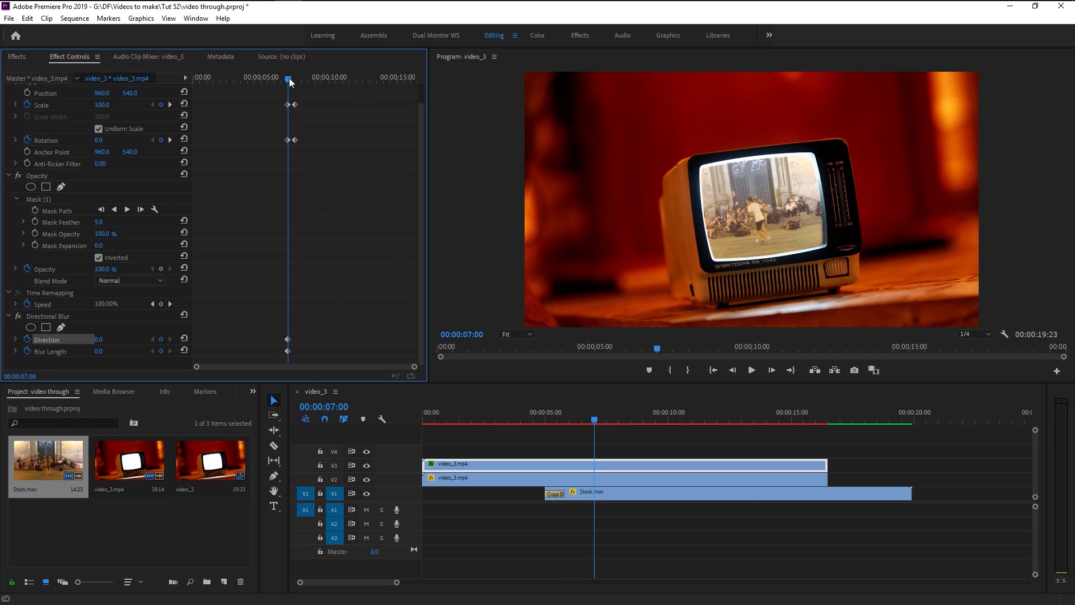
drag(288, 81, 288, 81)
key(Right)
key(Right)
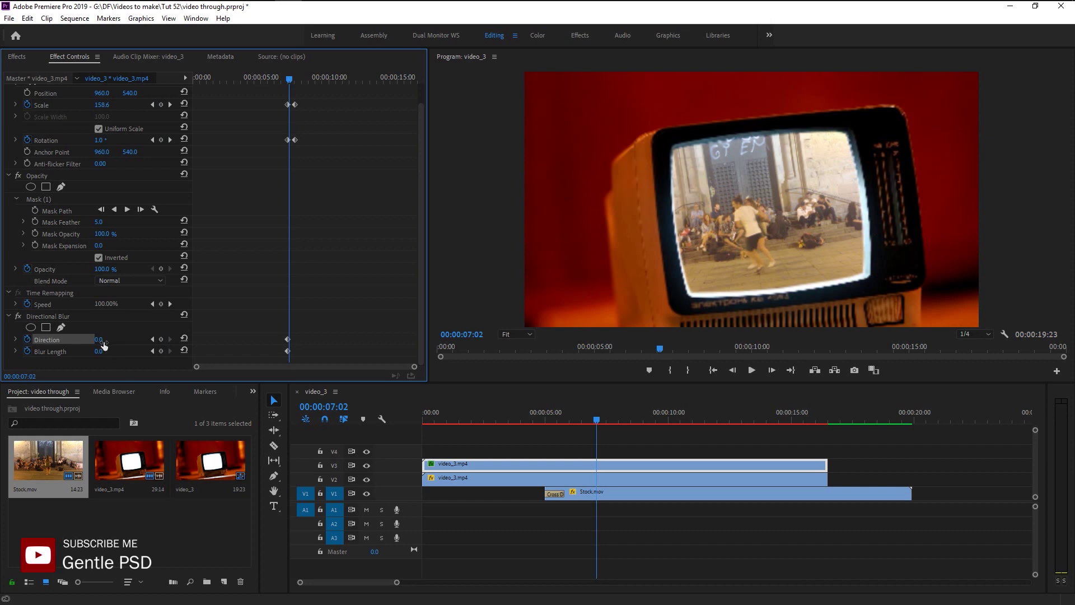
click(110, 348)
text(20)
key(Return)
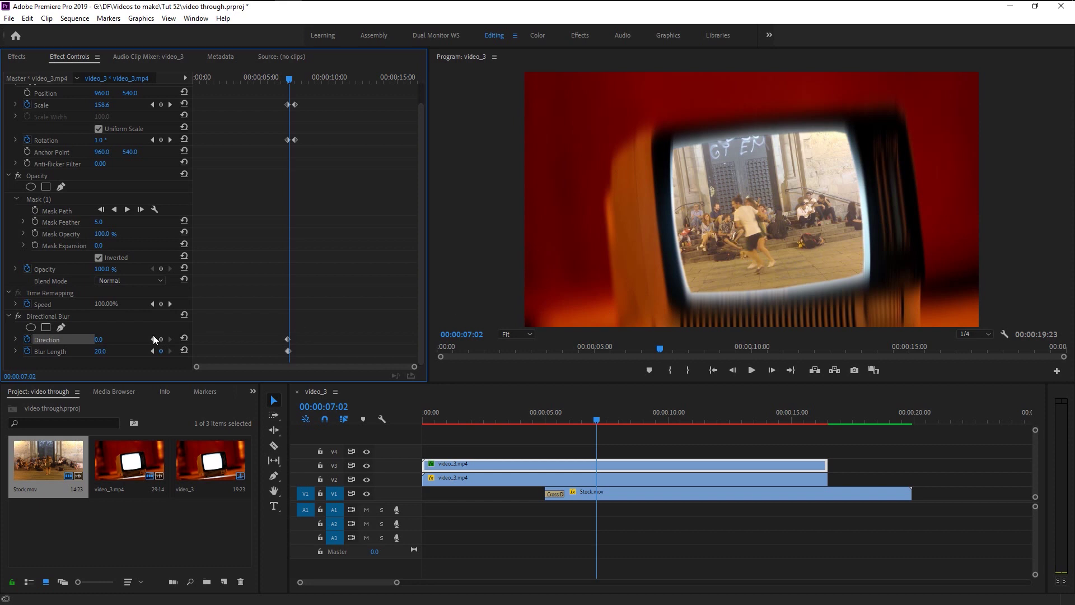
drag(98, 340, 107, 339)
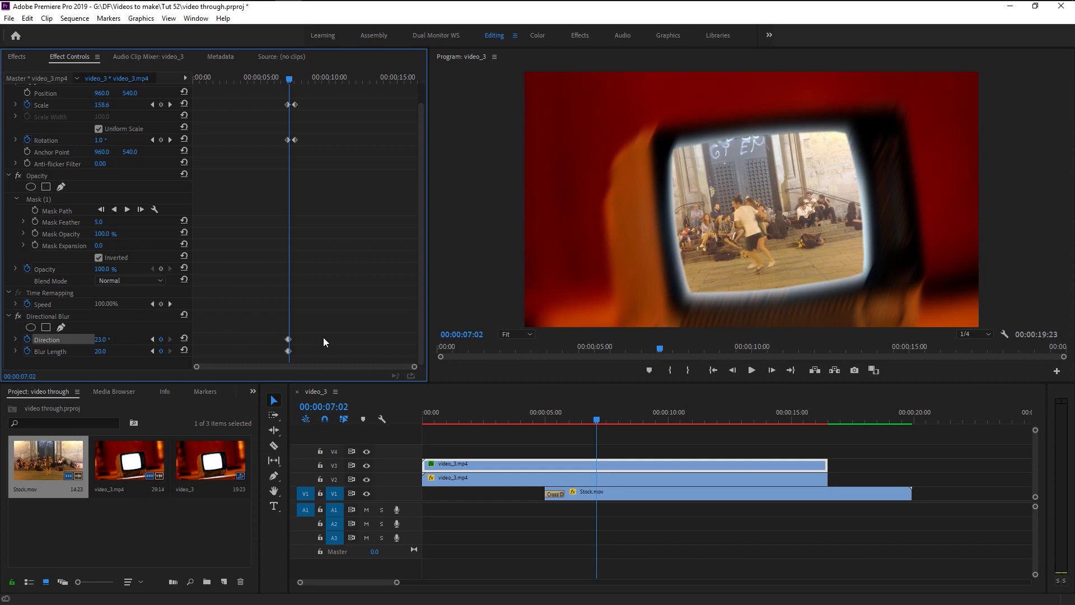
Scrub and play back the sequence to review the blur and zoom
mouse_move(415, 367)
mouse_down()
mouse_move(302, 367)
mouse_move(343, 353)
mouse_move(407, 354)
mouse_up()
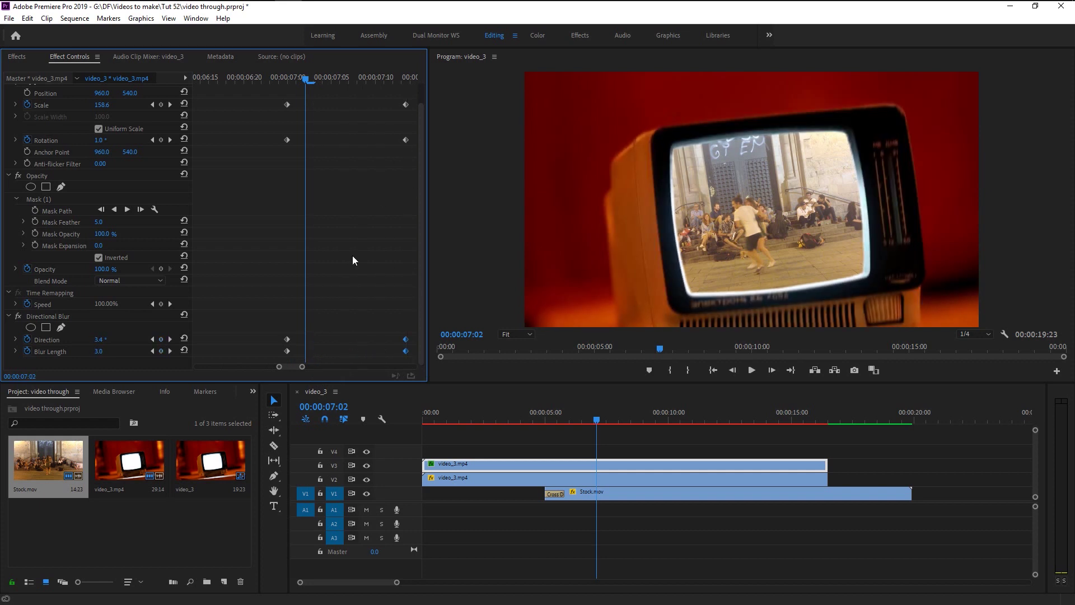
drag(278, 367, 168, 369)
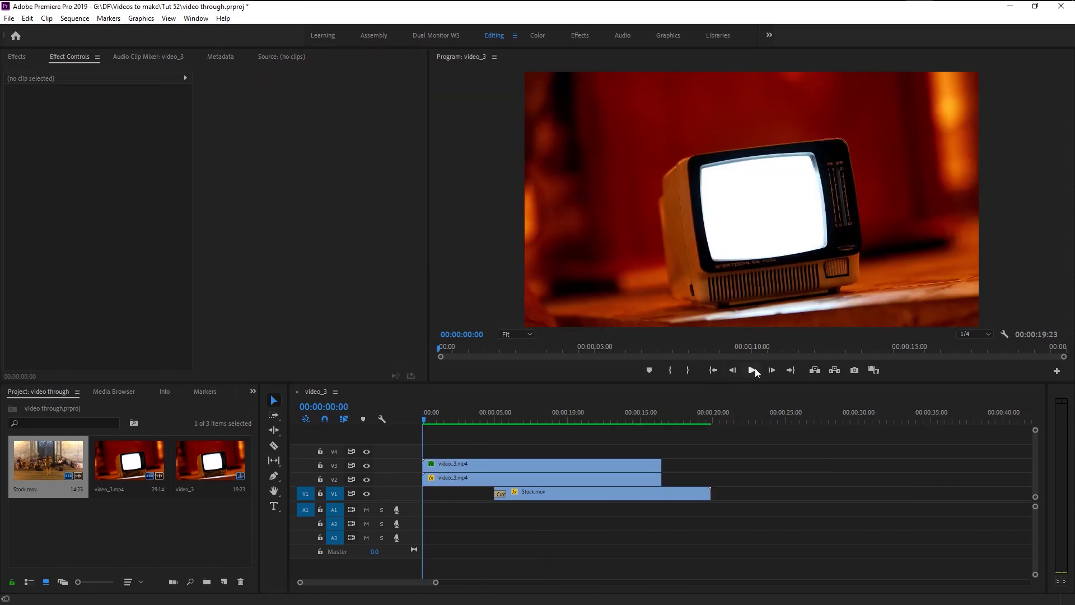
click(753, 369)
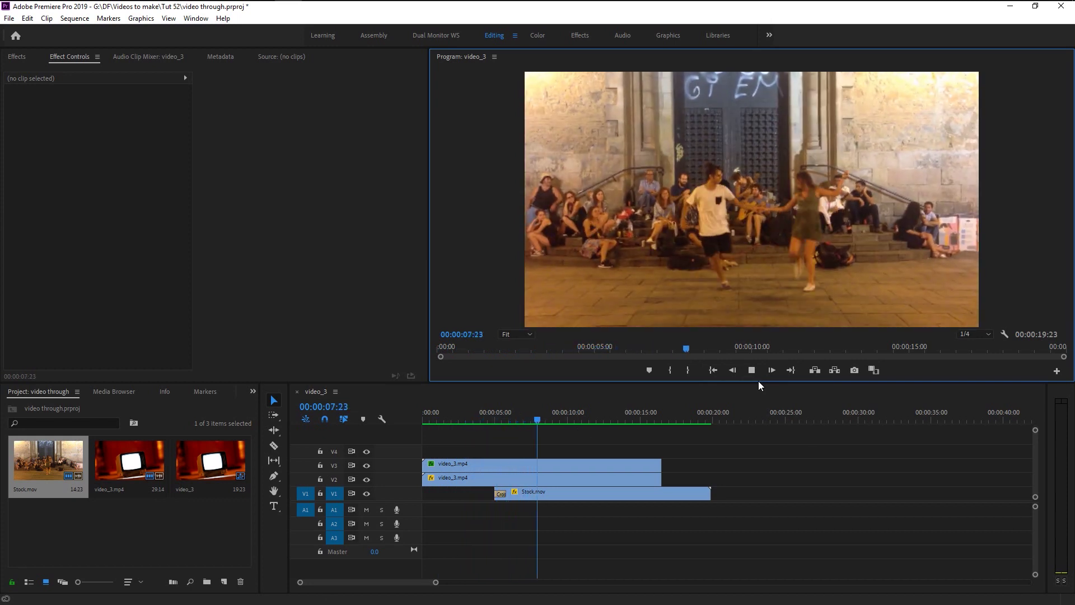
key(space)
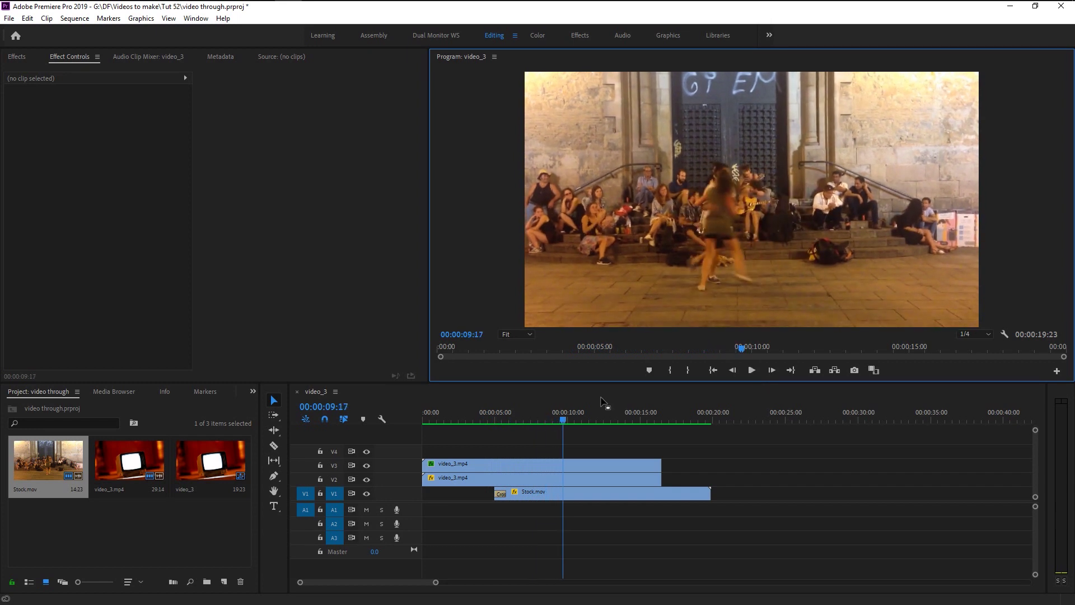
click(485, 420)
key(space)
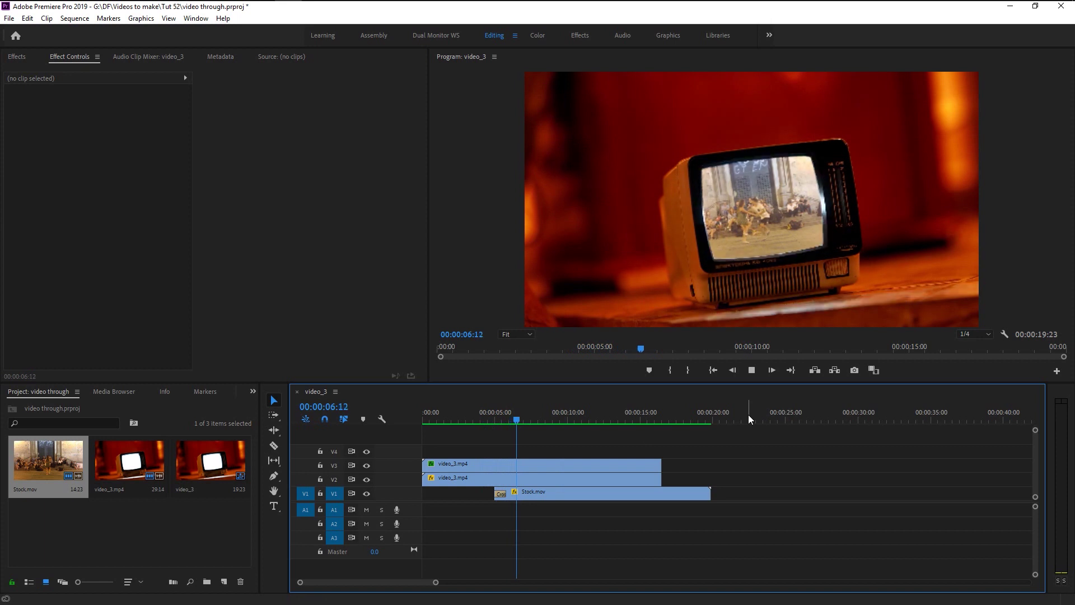
key(space)
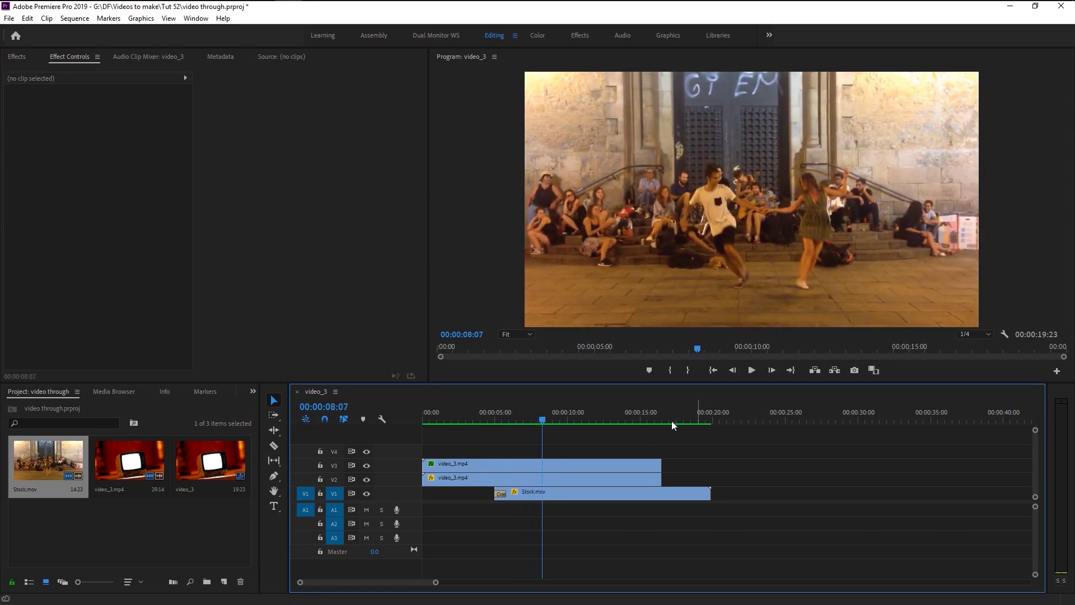
click(494, 414)
key(space)
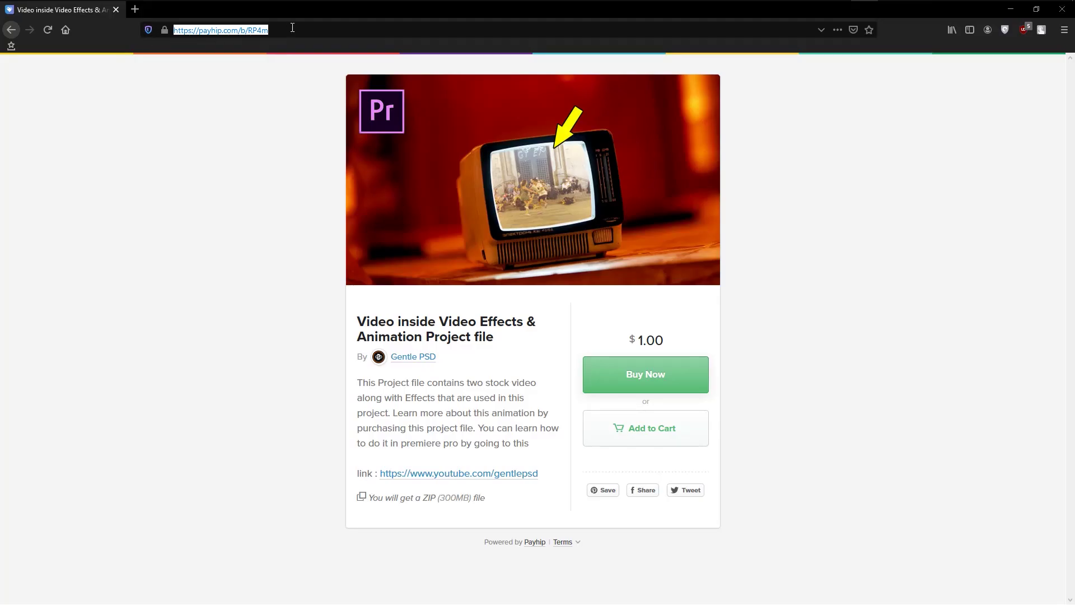
Click out of the browser address bar on the Payhip 'Video inside Video Effects & Animation' product page
click(293, 29)
click(306, 292)
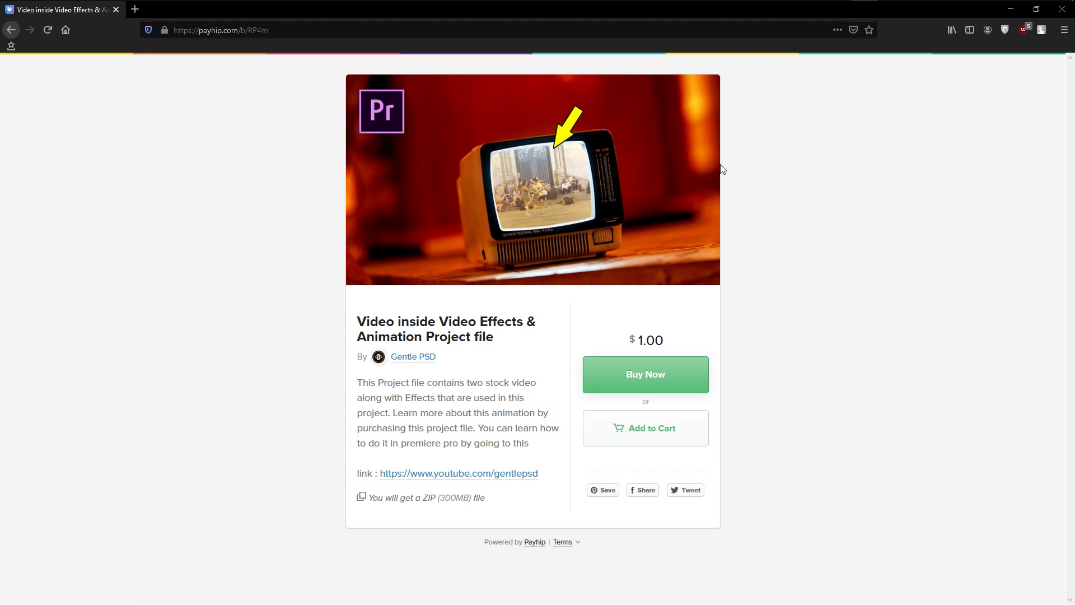